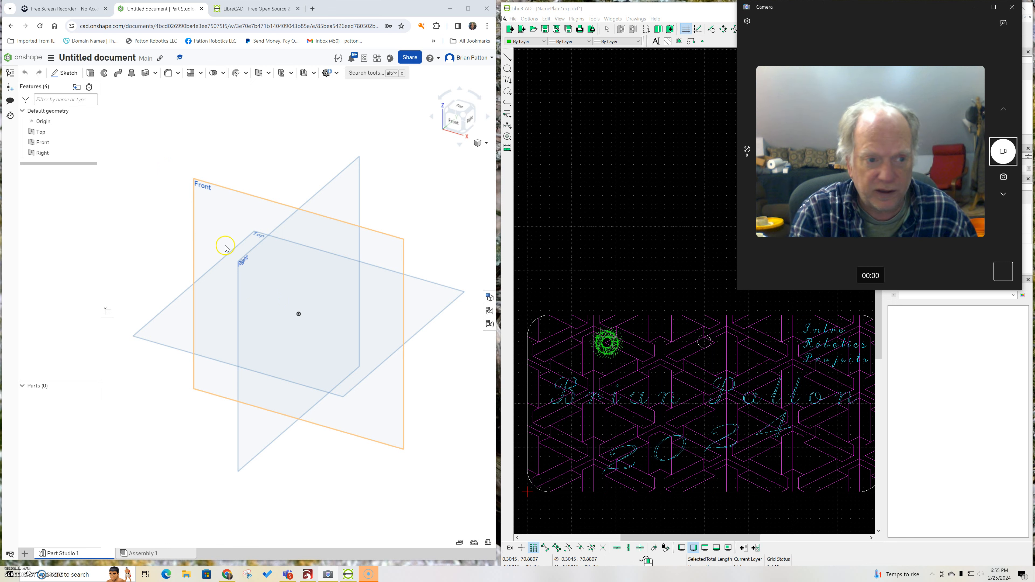
# Step: Maximize the browser so the untitled Onshape Part Studio fills the screen
pyautogui.click(315, 168)
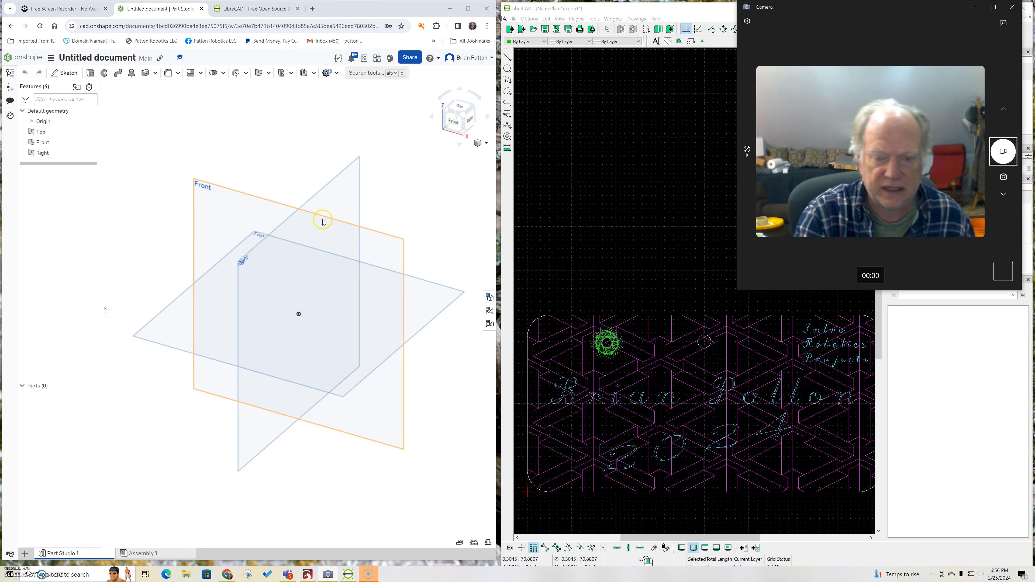
pyautogui.click(469, 9)
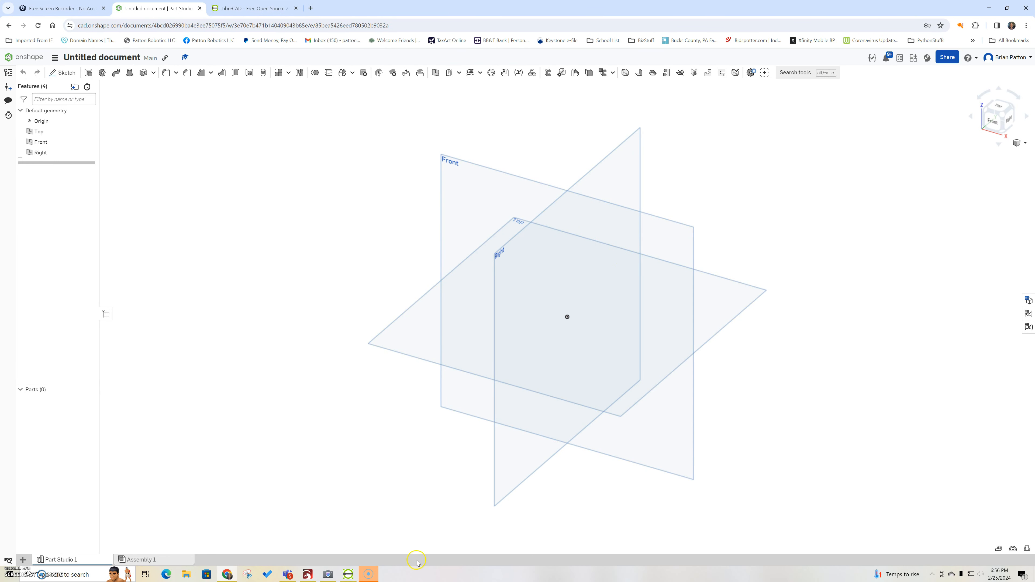
# Step: Bring up the Camera webcam preview, then return to the Onshape documents list
pyautogui.click(329, 575)
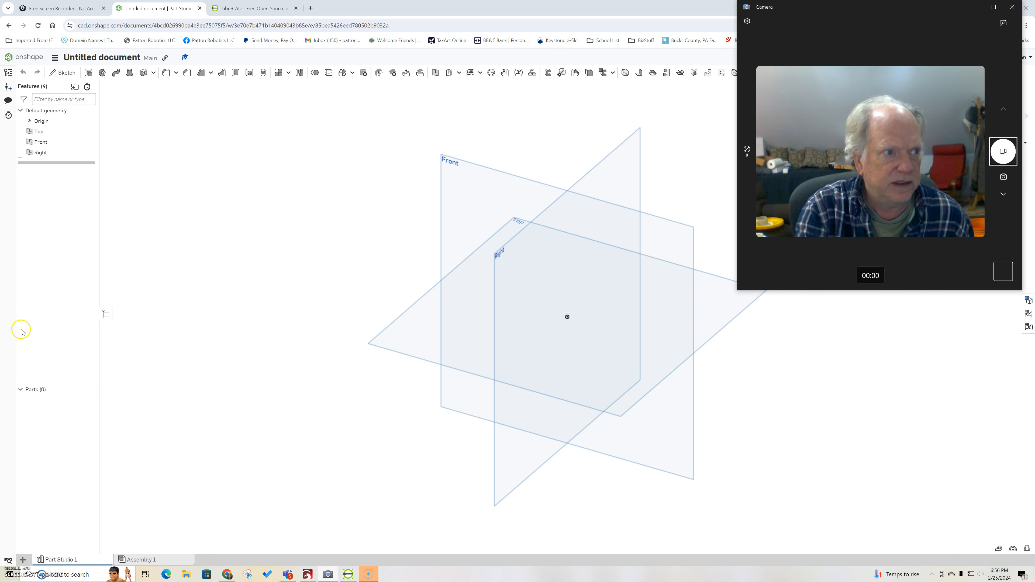
pyautogui.click(22, 58)
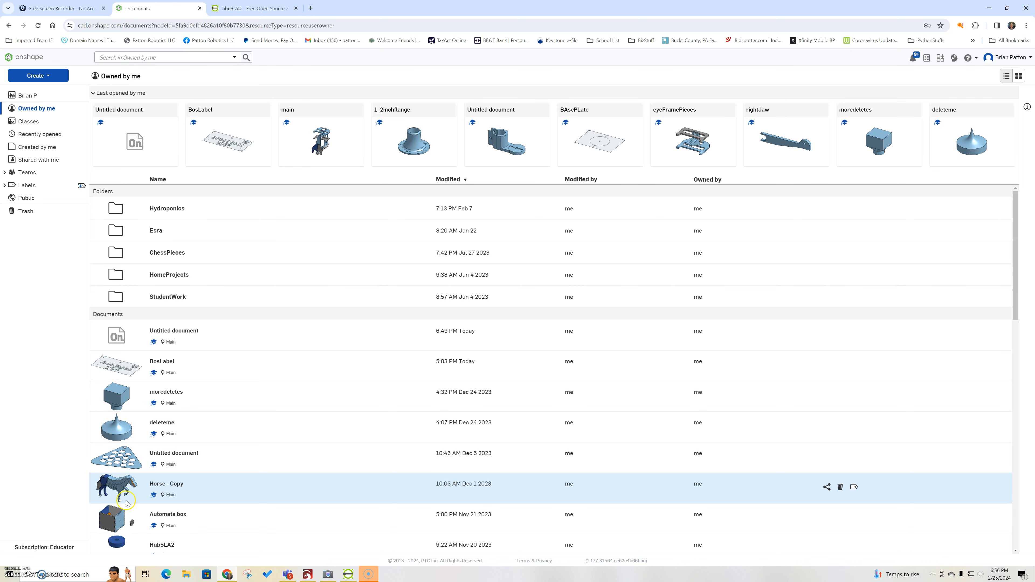
# Step: Open the created diffuser2 document from the Hydroponics folder
pyautogui.scroll(-2, 127, 485)
pyautogui.scroll(1, 137, 464)
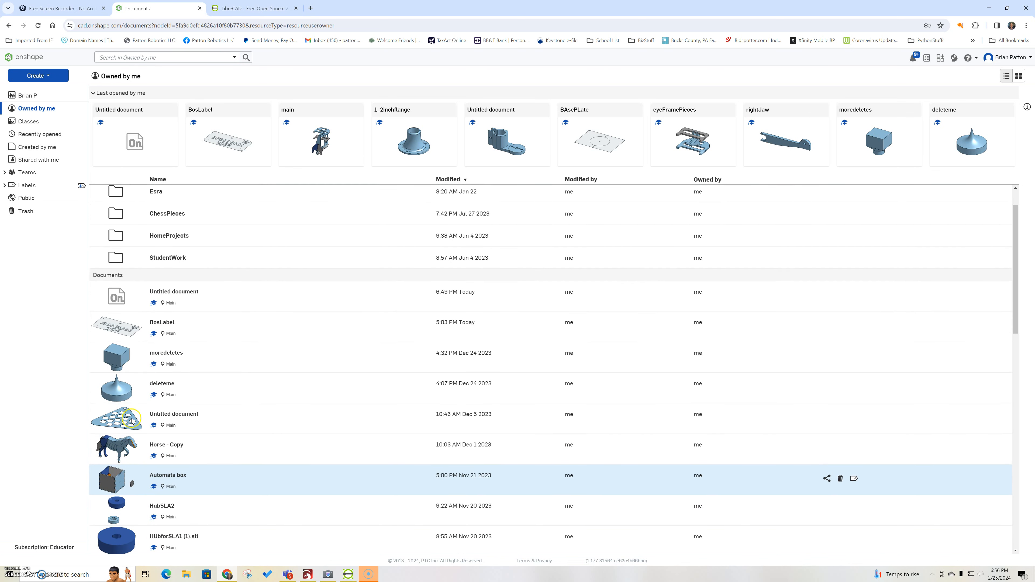
pyautogui.scroll(1, 135, 244)
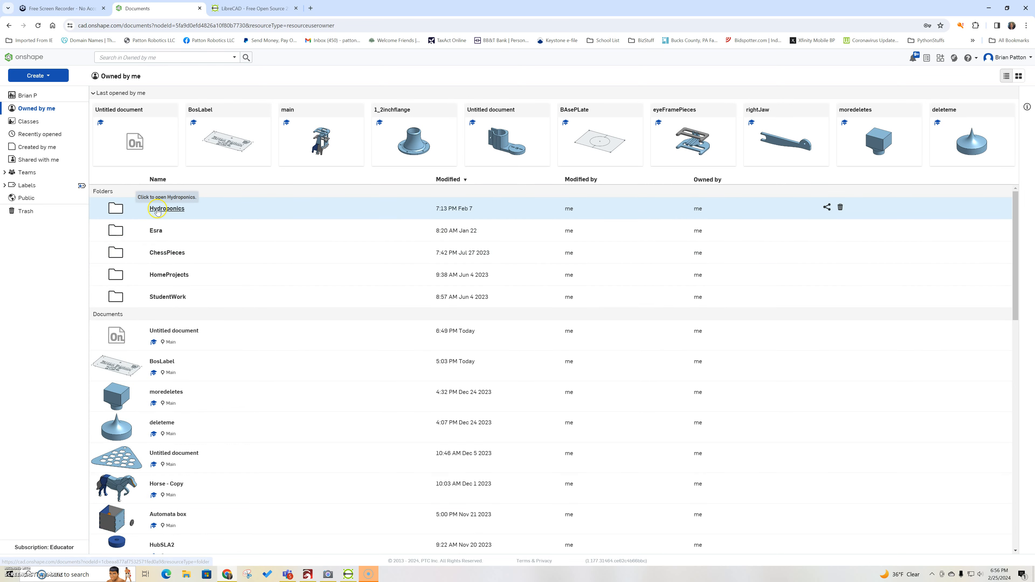
pyautogui.click(166, 209)
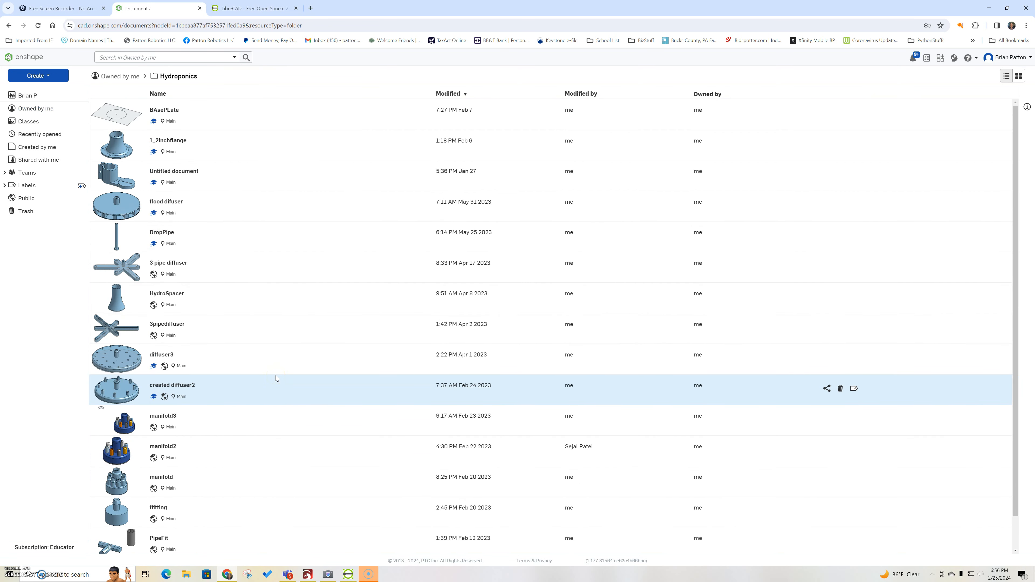
pyautogui.click(243, 388)
pyautogui.click(117, 387)
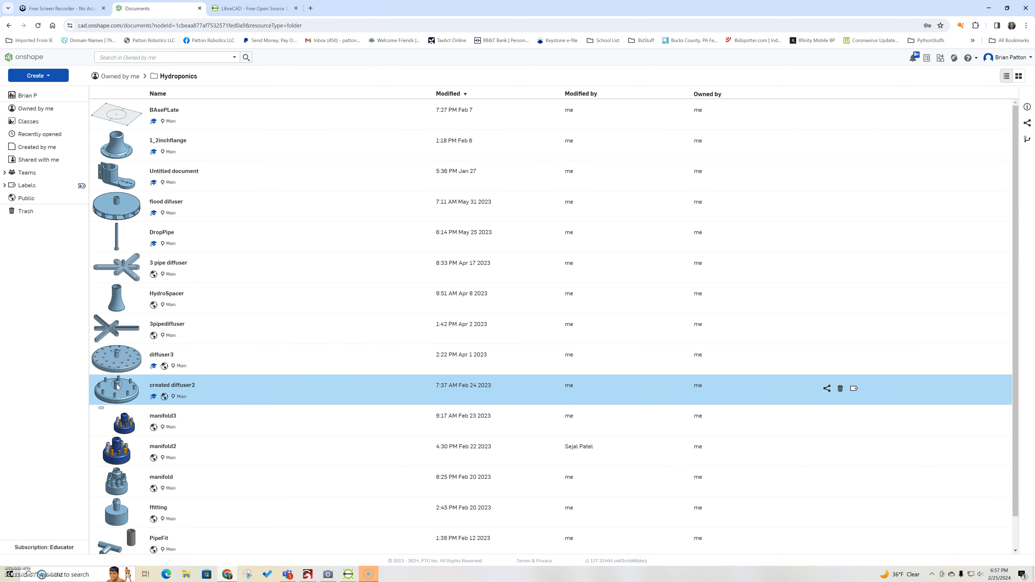
pyautogui.doubleClick(117, 387)
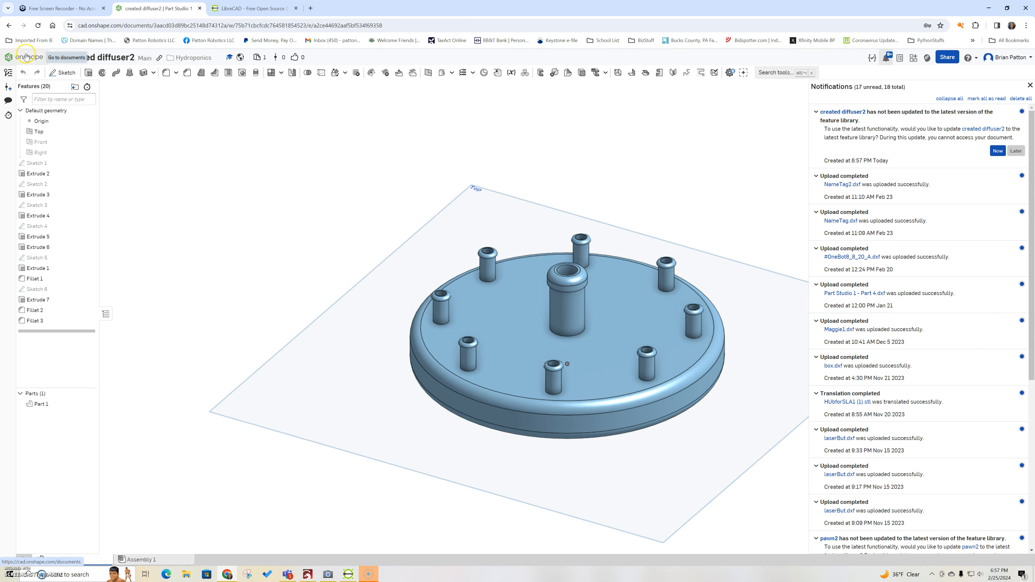
# Step: Orbit the diffuser to a low side view, dismiss notifications, and return to documents
pyautogui.moveTo(259, 296); pyautogui.dragTo(261, 265, button='right')
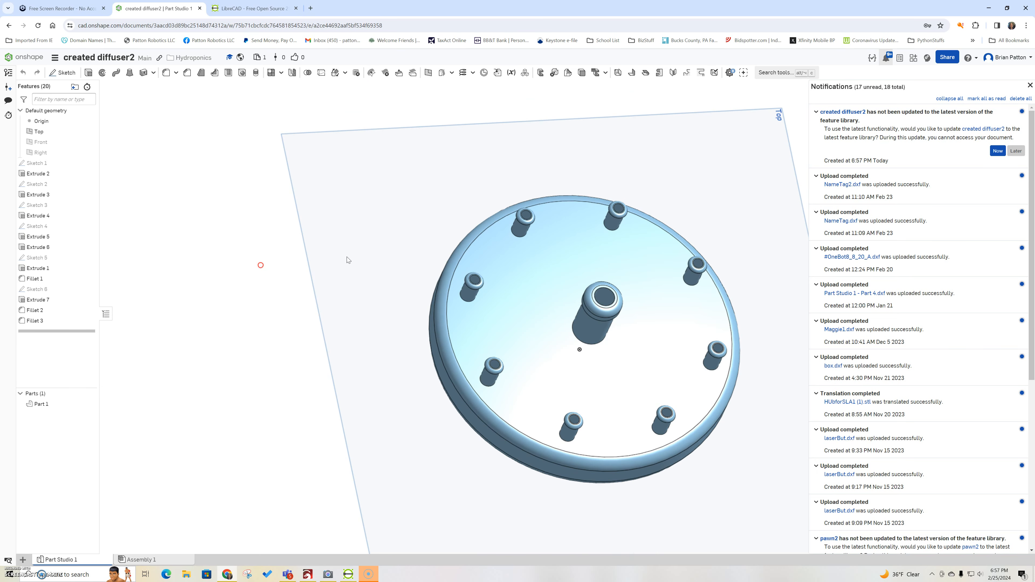
pyautogui.click(1030, 85)
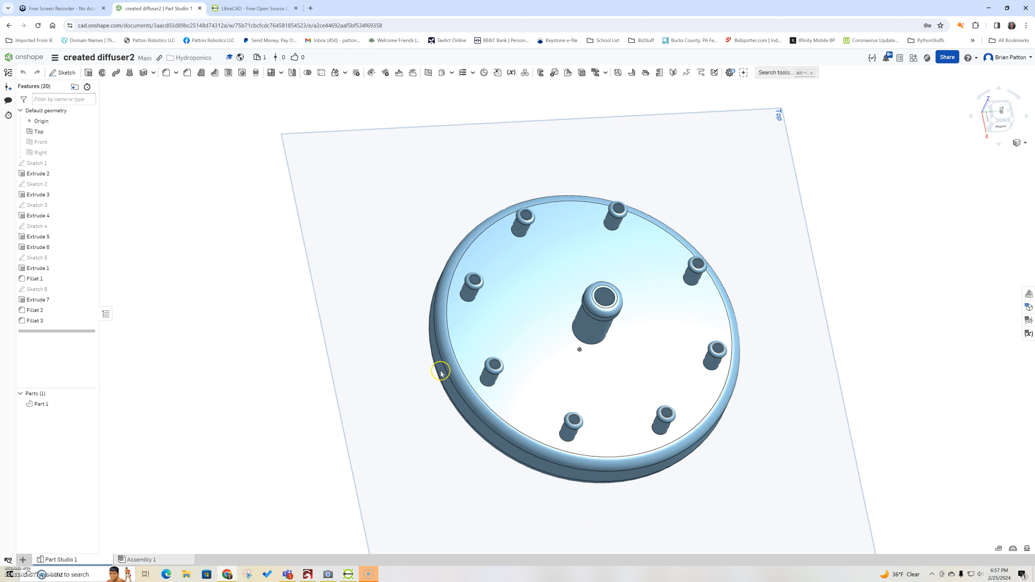
pyautogui.moveTo(453, 418); pyautogui.dragTo(394, 381, button='right')
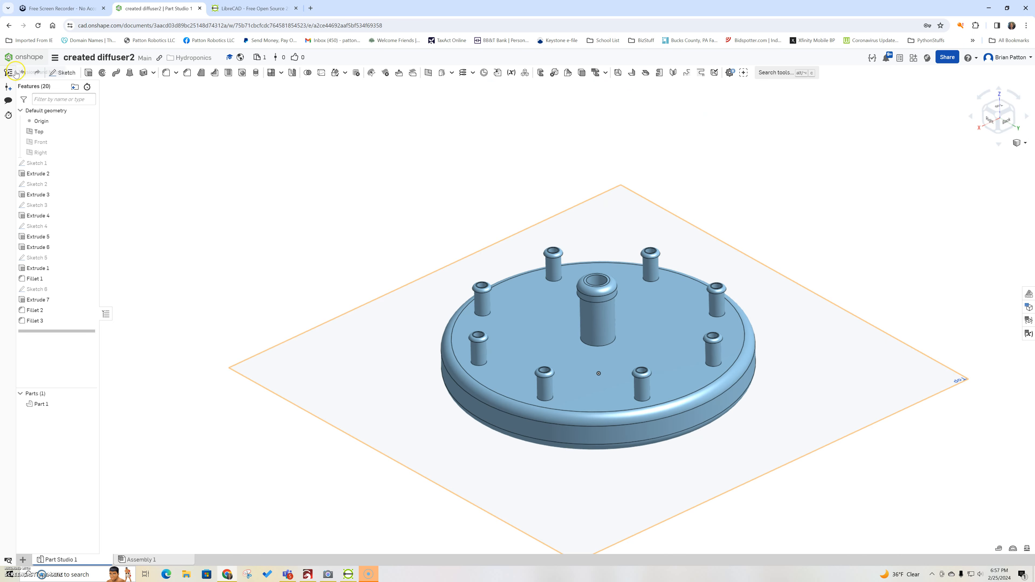
pyautogui.click(19, 57)
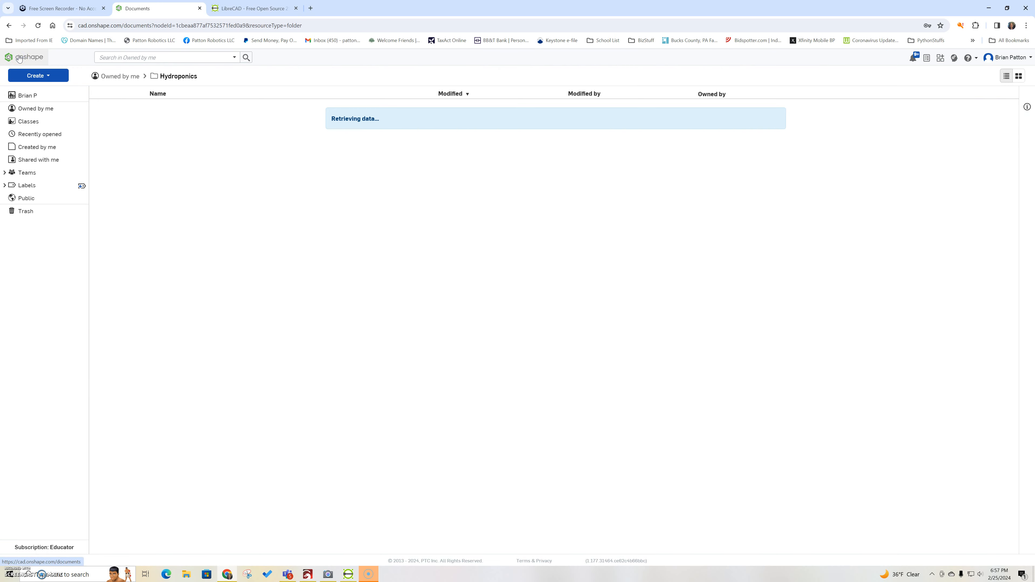
# Step: Open the main document from the Owned by me list
pyautogui.click(22, 109)
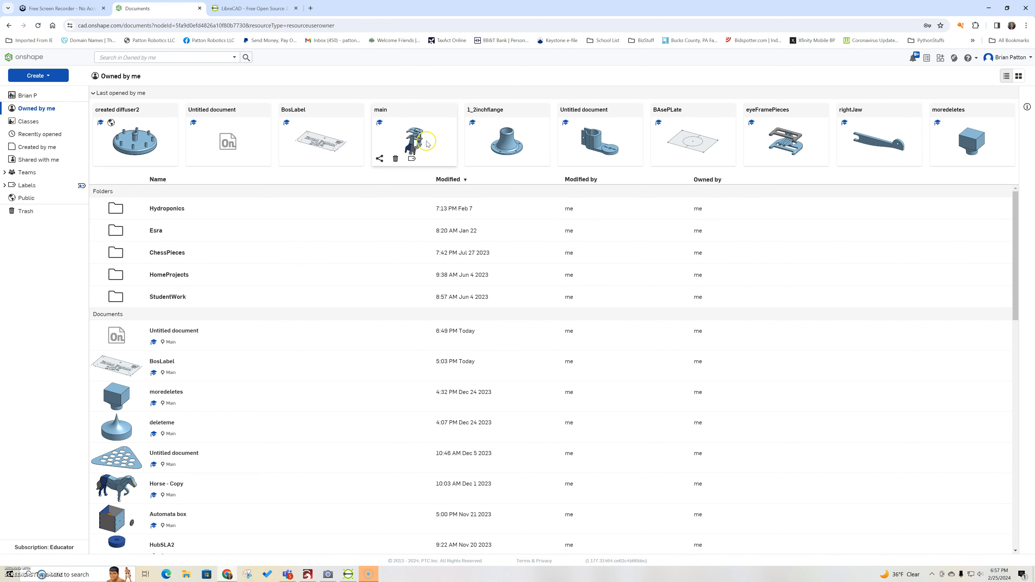
pyautogui.click(426, 143)
pyautogui.doubleClick(416, 142)
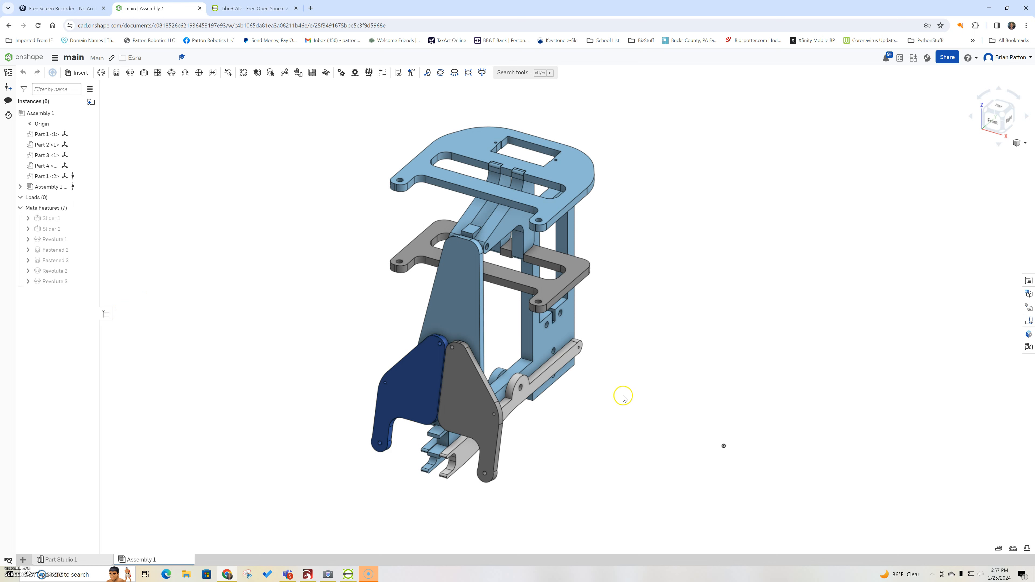
# Step: Inspect Assembly 1 from front, oblique and front-left angles, then return to documents
pyautogui.moveTo(659, 421); pyautogui.dragTo(752, 399, button='right')
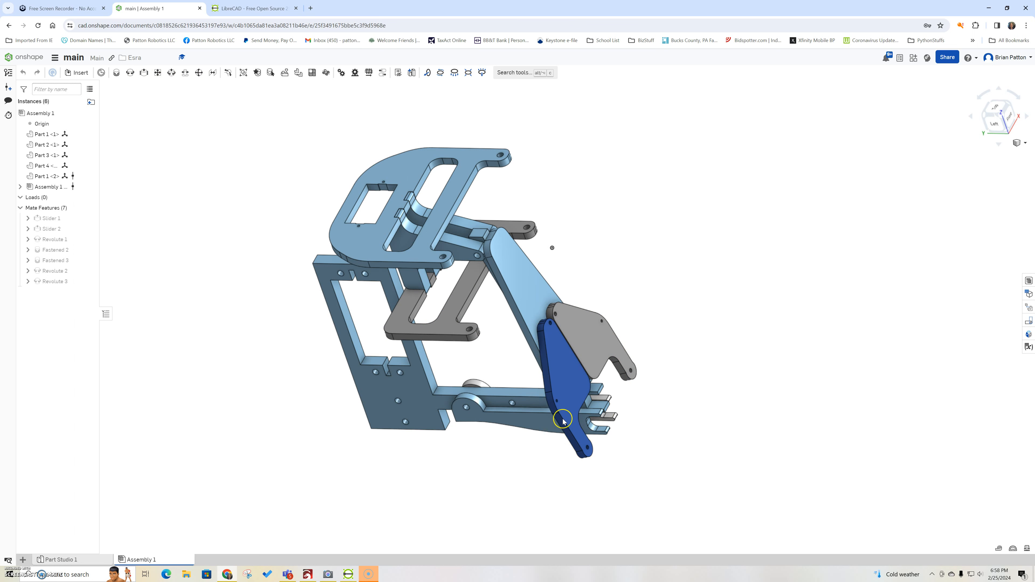
pyautogui.moveTo(744, 400); pyautogui.dragTo(654, 416, button='right')
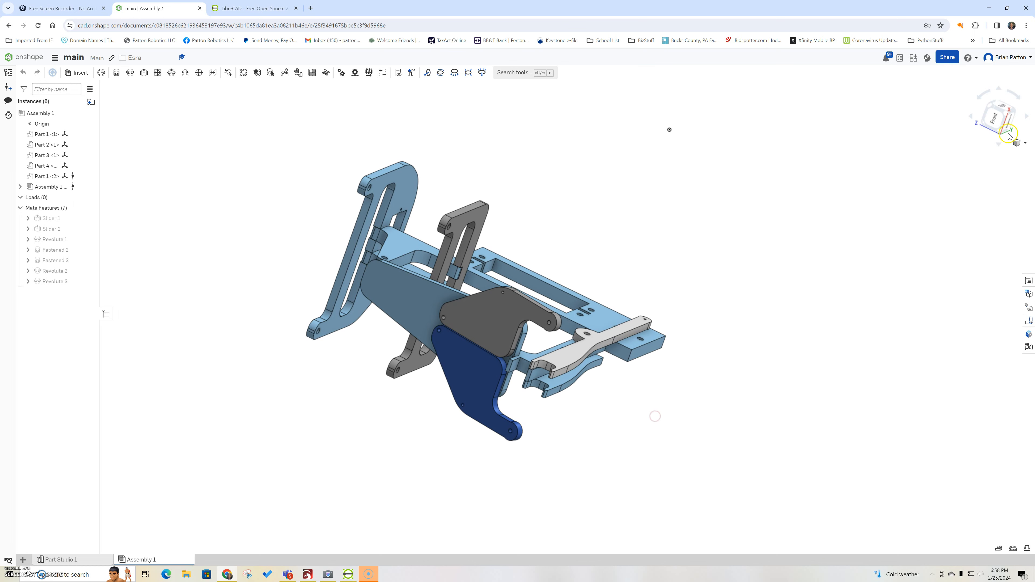
pyautogui.click(996, 118)
pyautogui.moveTo(729, 308); pyautogui.dragTo(661, 302, button='right')
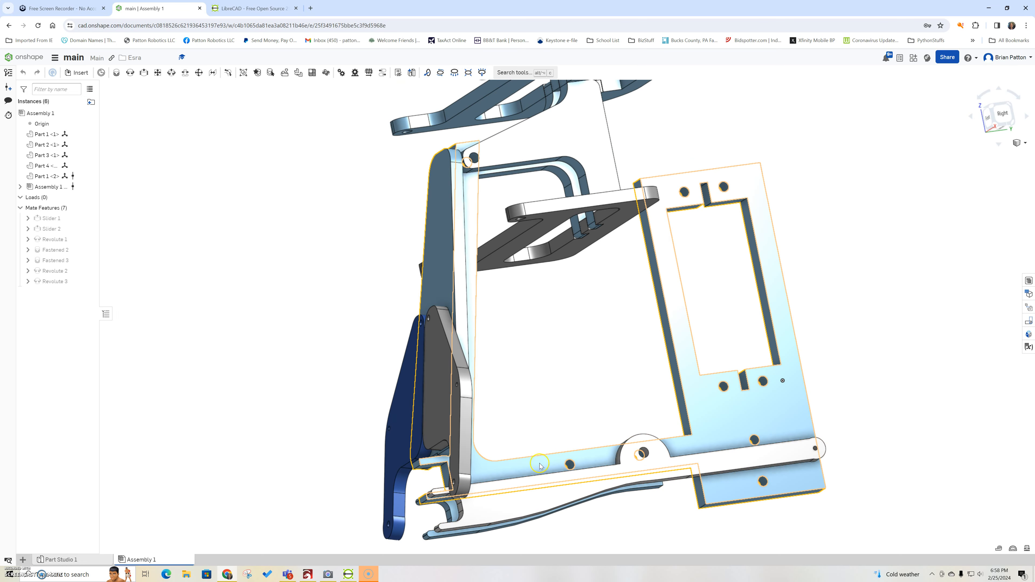
pyautogui.click(641, 456)
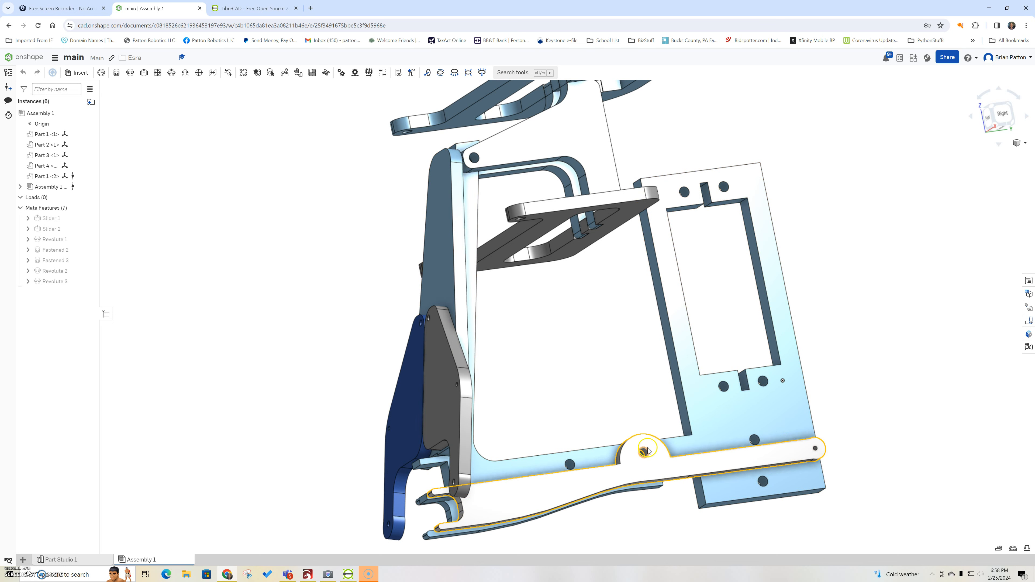
pyautogui.click(674, 502)
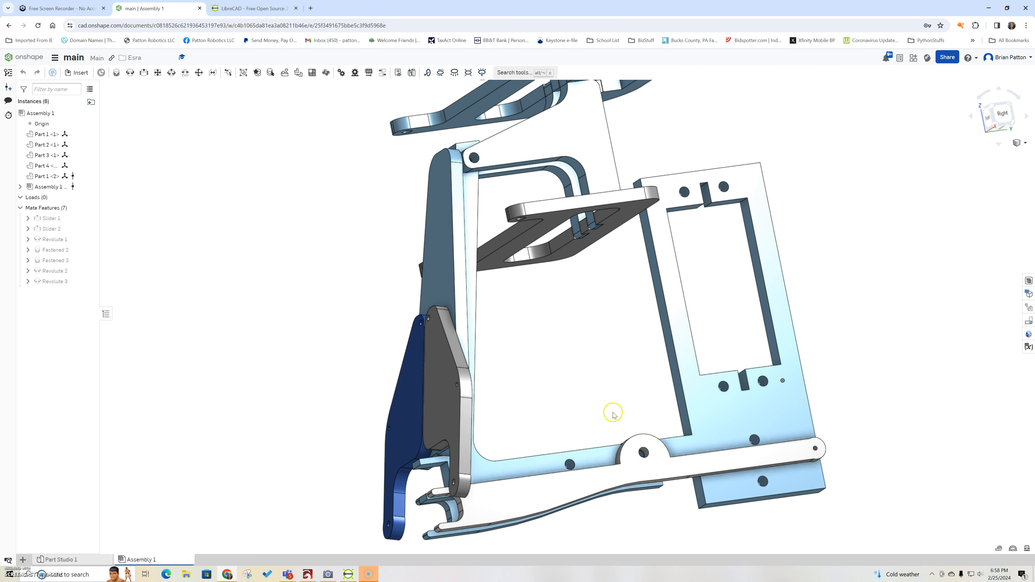
pyautogui.scroll(-5, 574, 384)
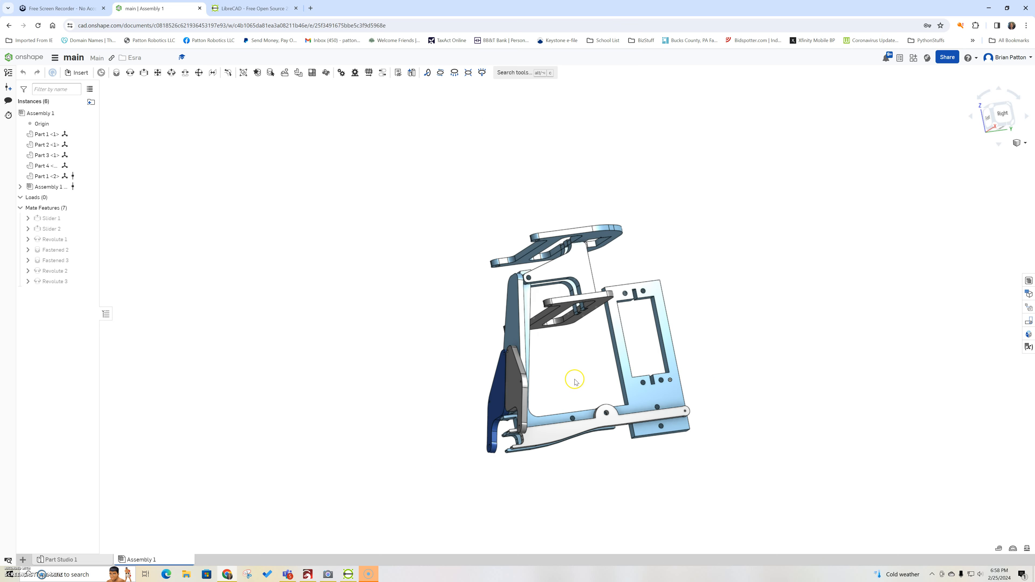
pyautogui.scroll(3, 574, 385)
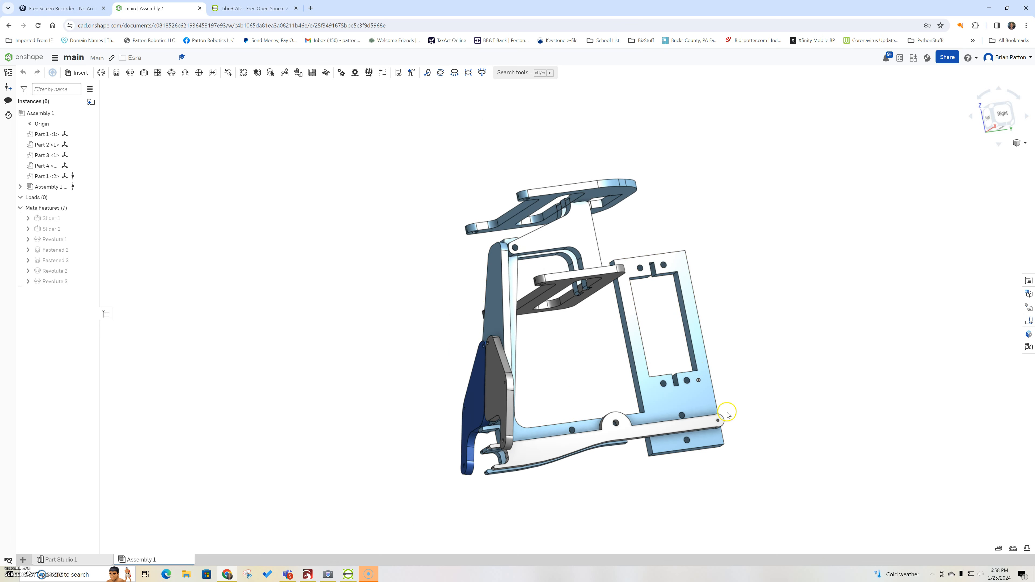
pyautogui.moveTo(400, 344); pyautogui.dragTo(494, 329, button='right')
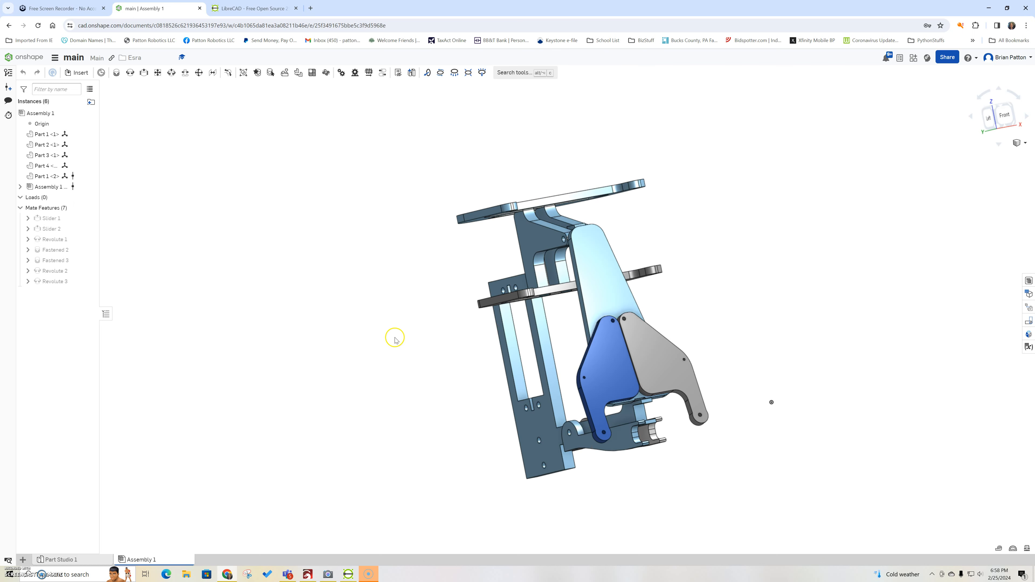
pyautogui.click(19, 56)
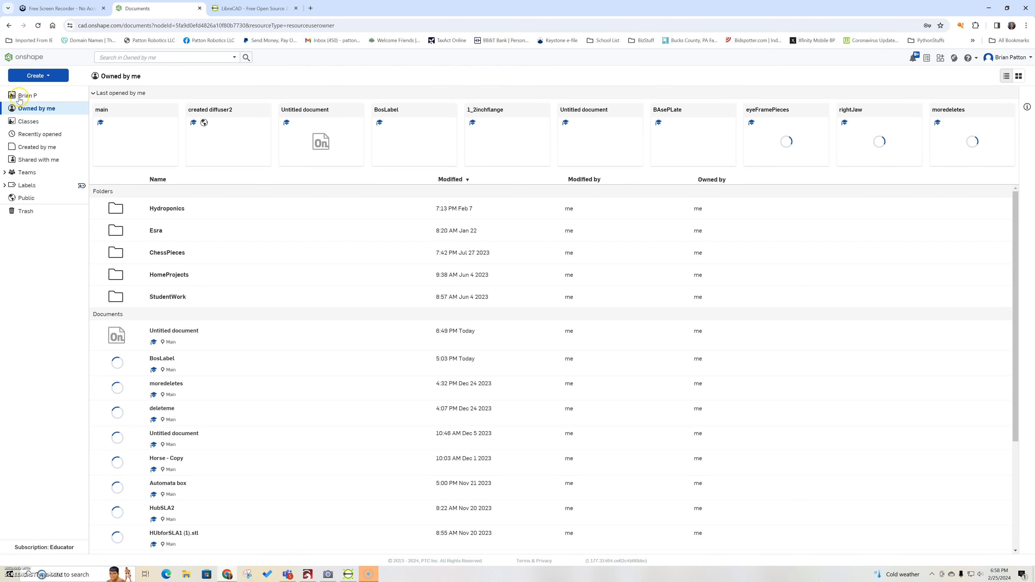
# Step: Create a new Onshape document named BoxTag
pyautogui.click(40, 76)
pyautogui.click(42, 90)
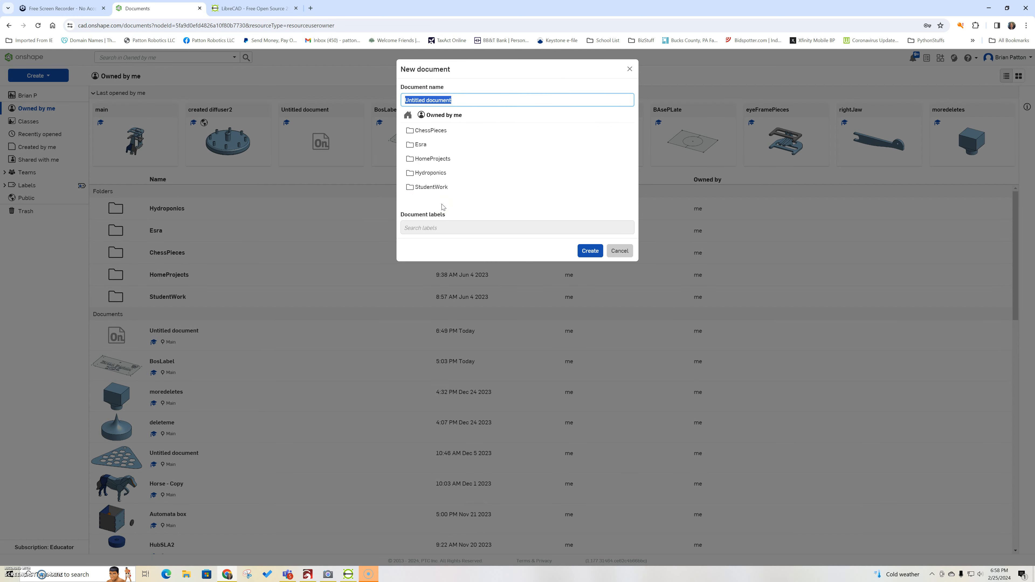
pyautogui.write('BoxTag')
pyautogui.click(589, 250)
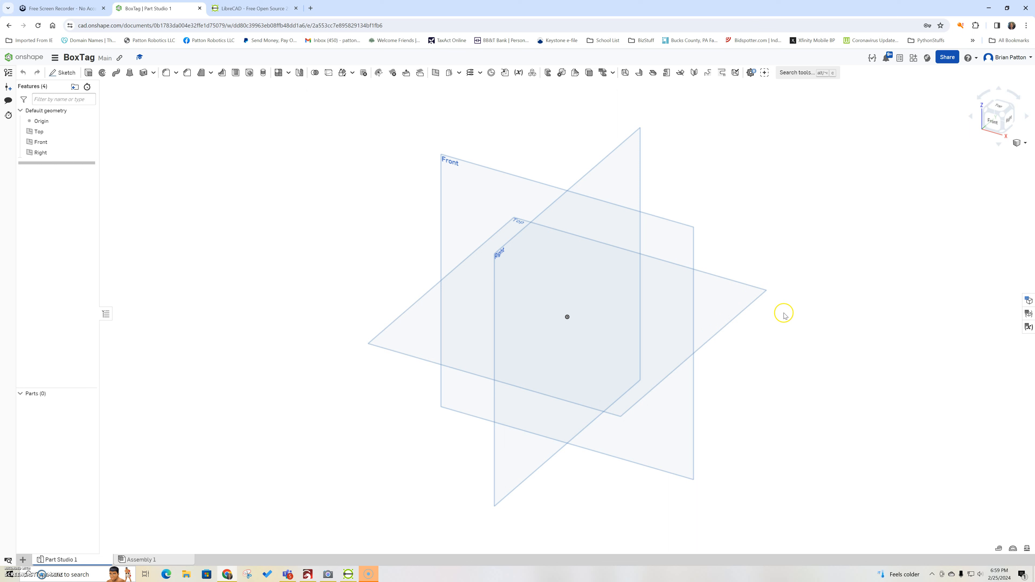
# Step: Hide the Front and Right planes, view from the top, and select the Top plane
pyautogui.click(88, 142)
pyautogui.click(85, 152)
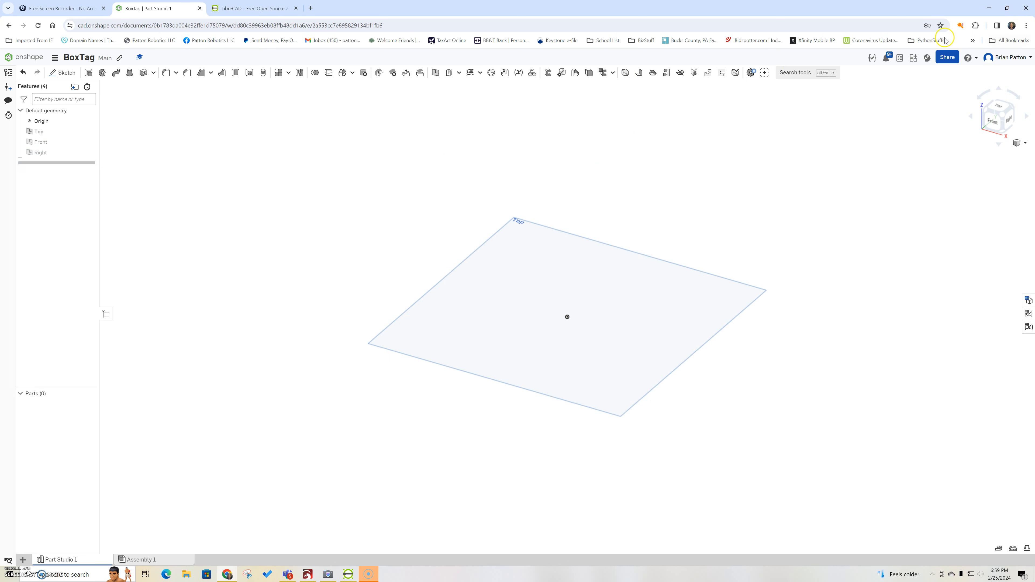
pyautogui.click(999, 107)
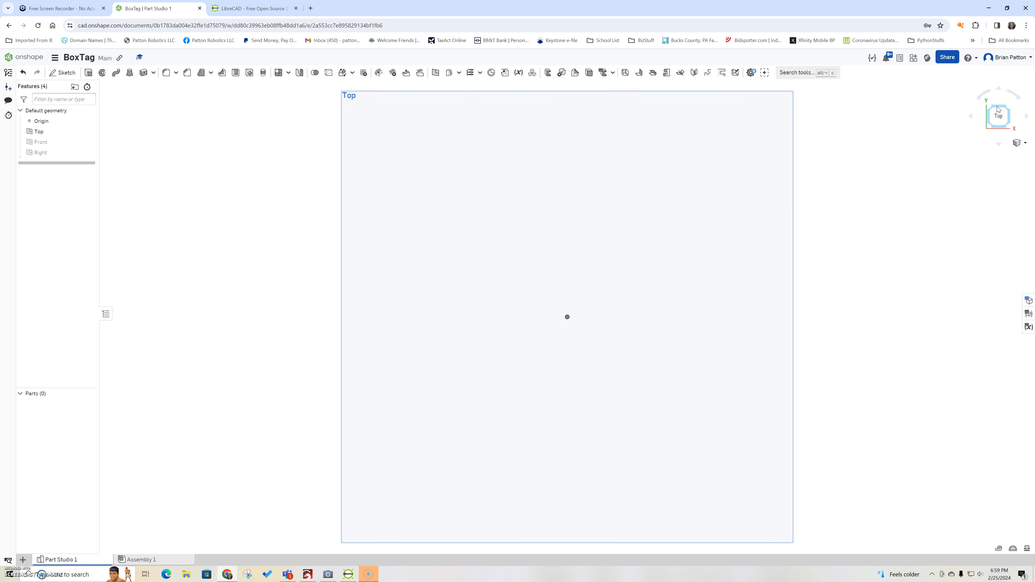
pyautogui.click(995, 111)
pyautogui.click(730, 97)
# Step: Start Sketch 1 on the Top plane
pyautogui.click(66, 72)
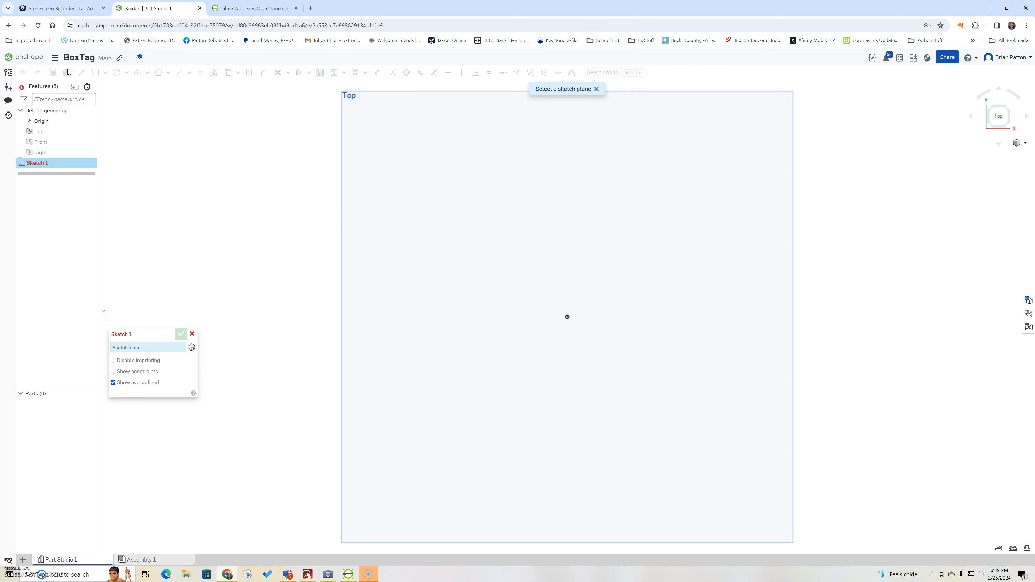
pyautogui.click(365, 219)
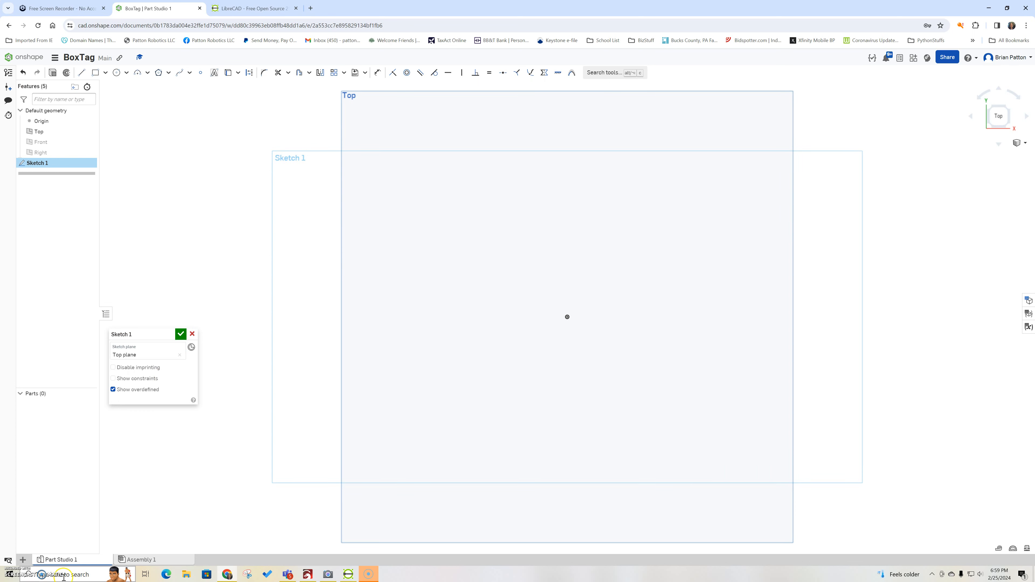
pyautogui.moveTo(322, 580)
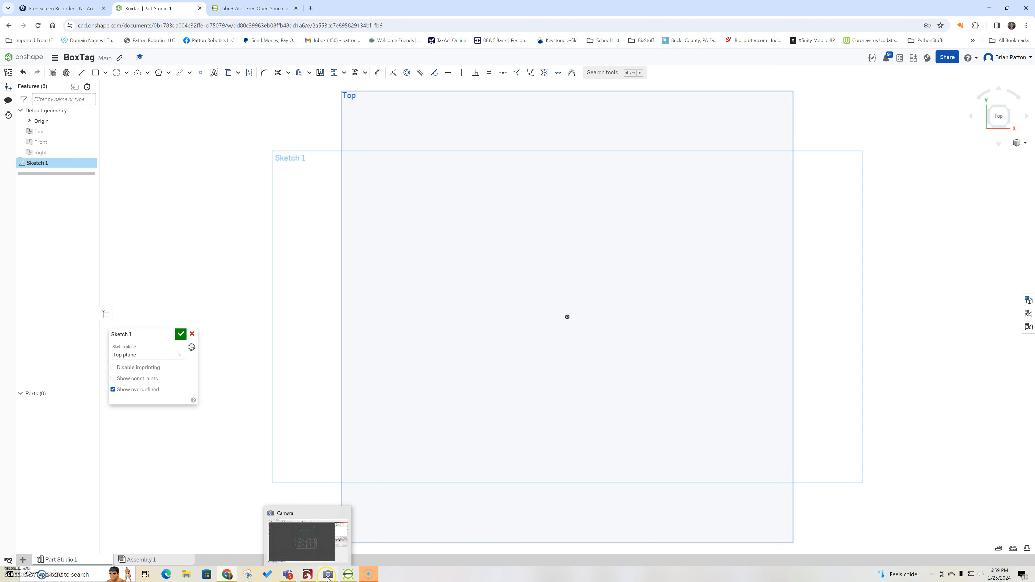
pyautogui.click(327, 578)
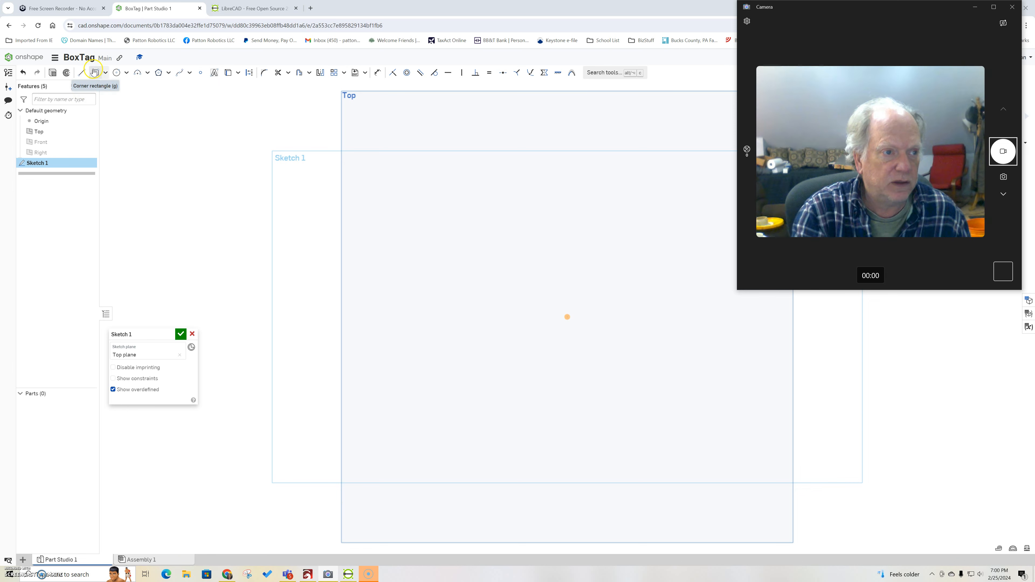
# Step: Draw a centre-point rectangle at the origin, 40 tall by 80 wide
pyautogui.click(106, 74)
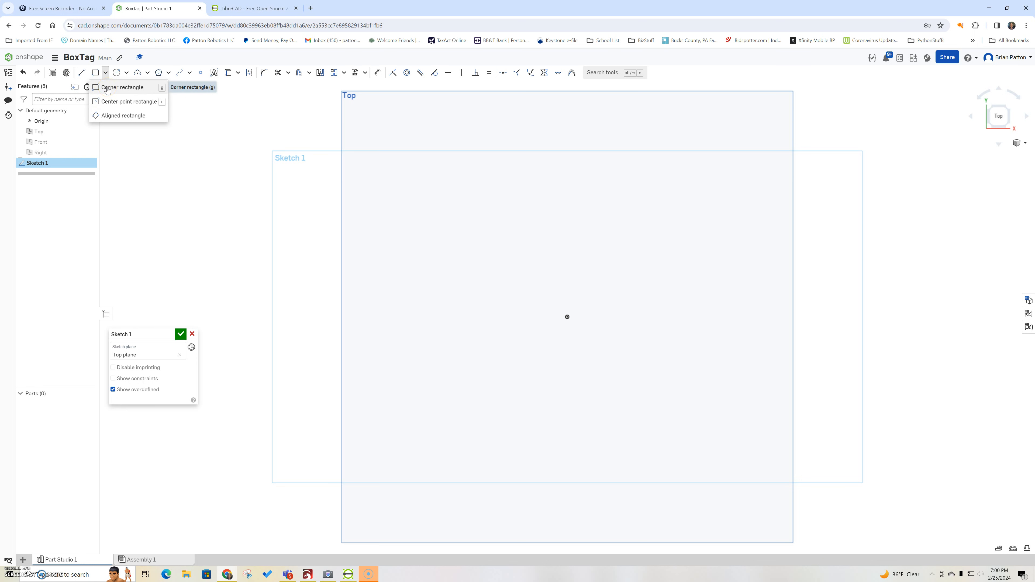
pyautogui.click(108, 104)
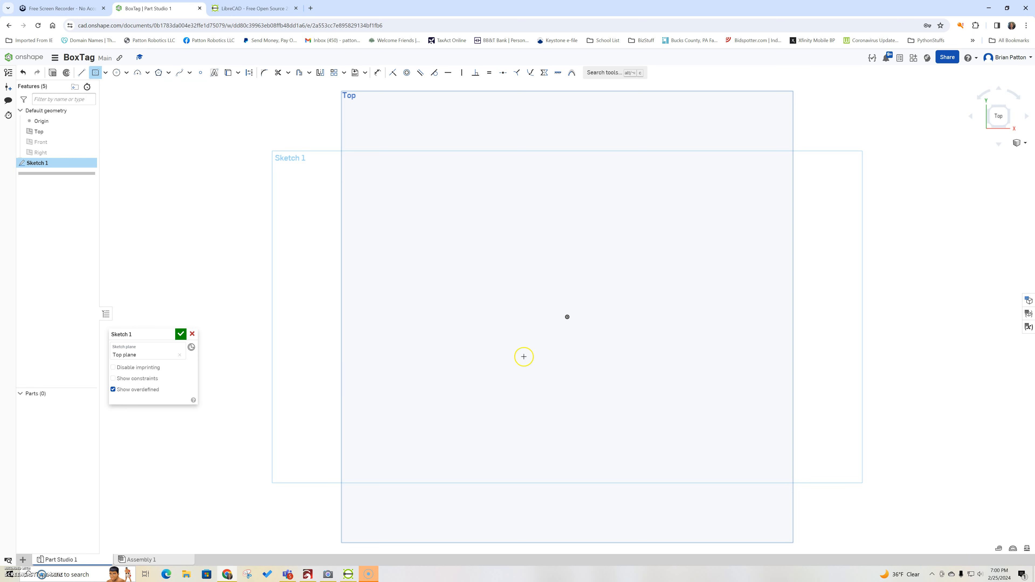
pyautogui.click(568, 317)
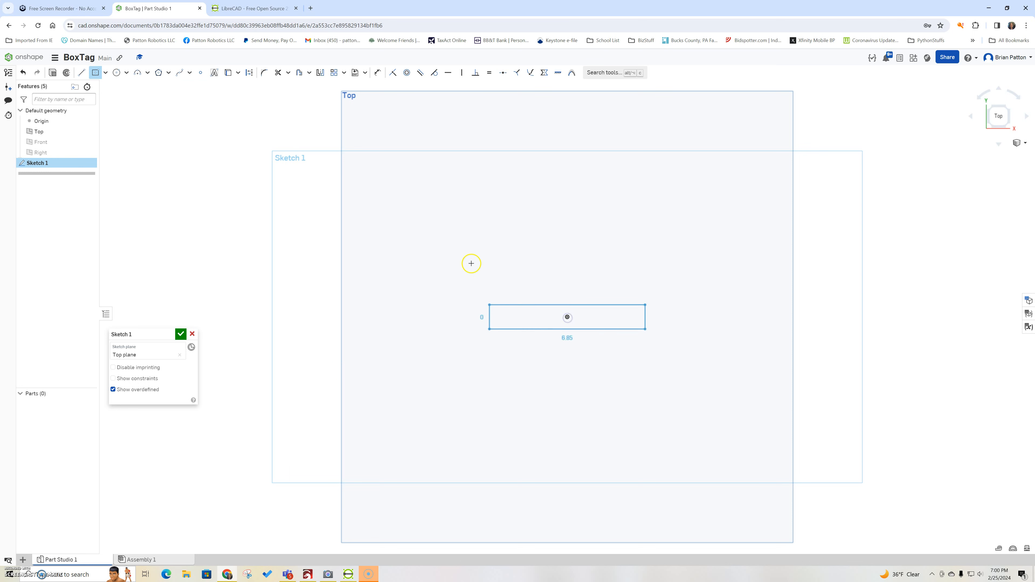
pyautogui.click(472, 247)
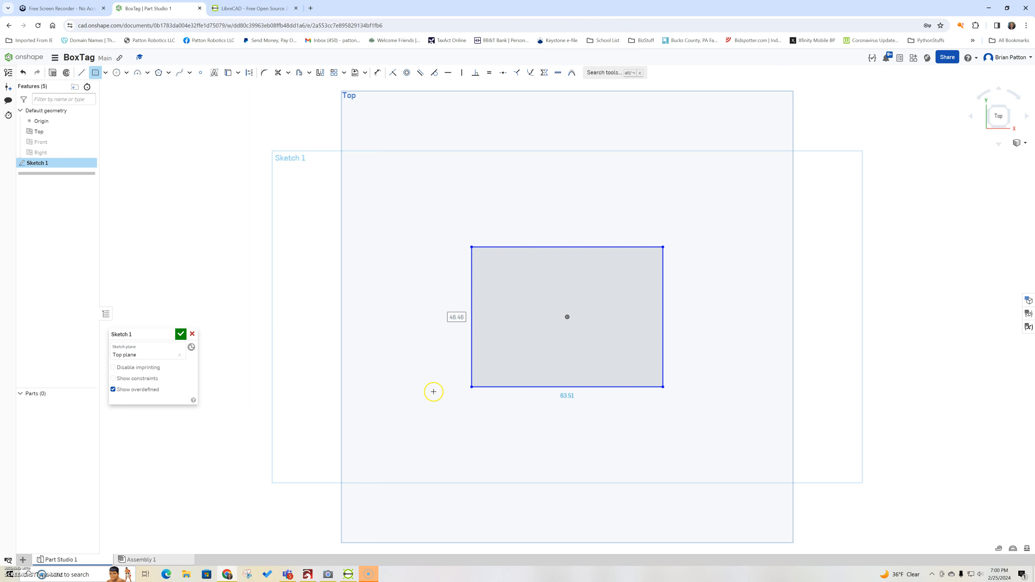
pyautogui.click(452, 338)
pyautogui.write('40')
pyautogui.press('Return')
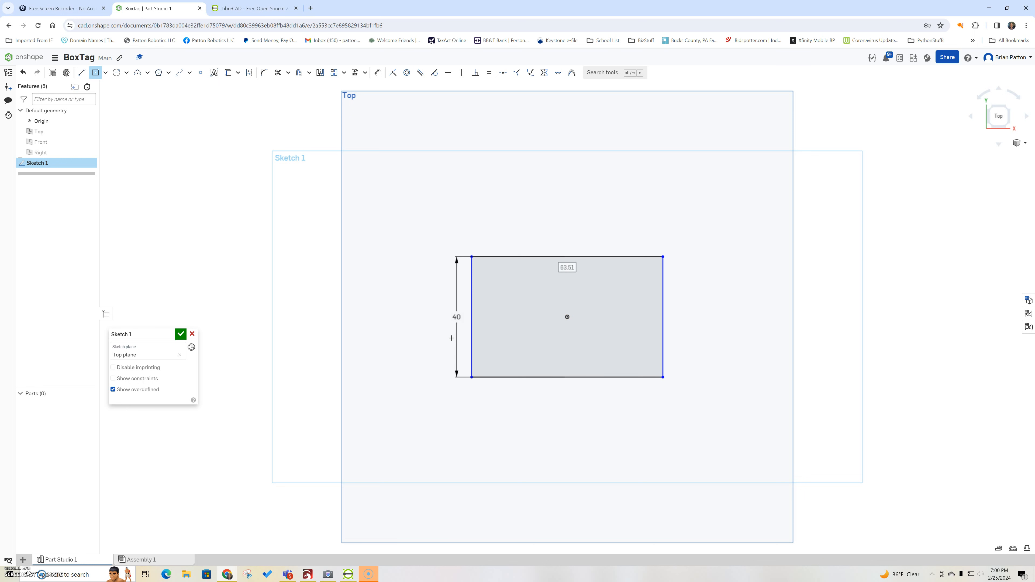
pyautogui.write('80')
pyautogui.press('Return')
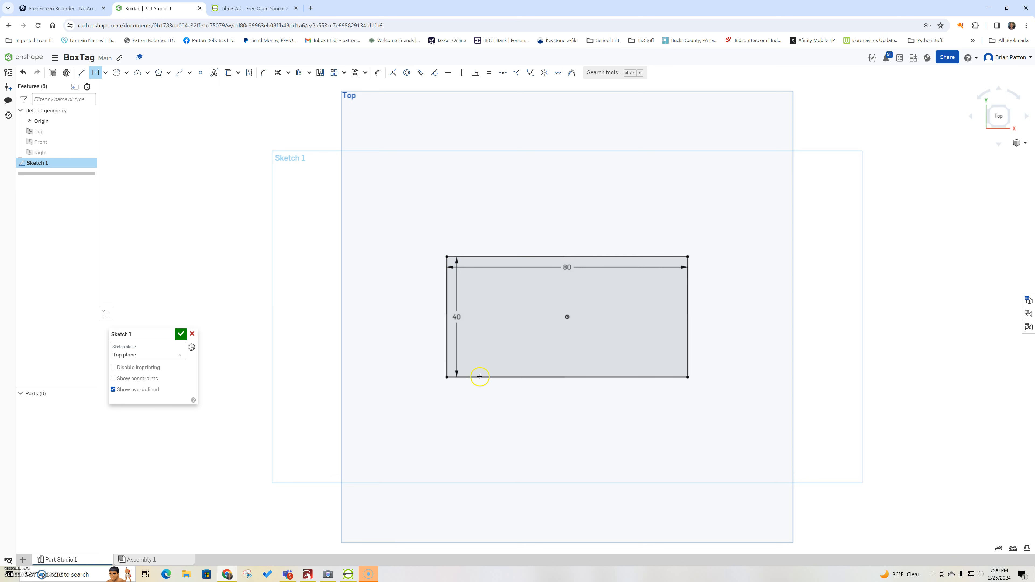
pyautogui.click(329, 575)
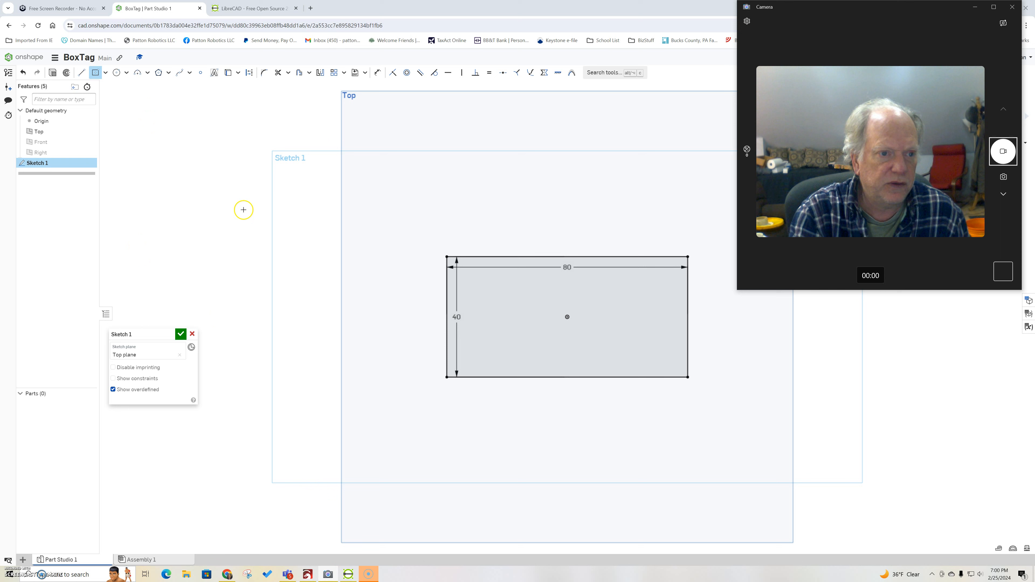
pyautogui.click(263, 78)
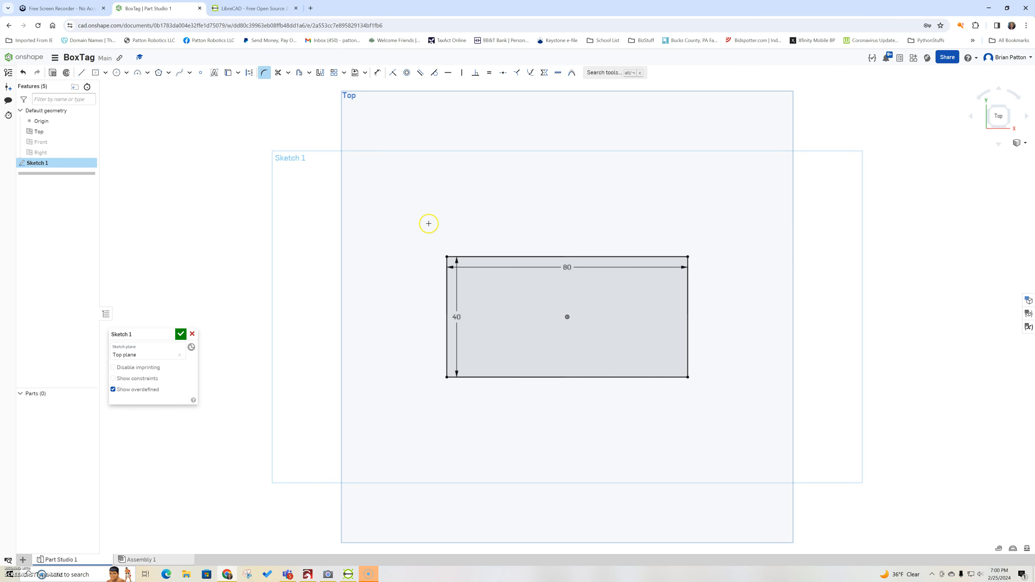
# Step: Fillet the top-left corner, settling its radius at 5 mm
pyautogui.click(466, 255)
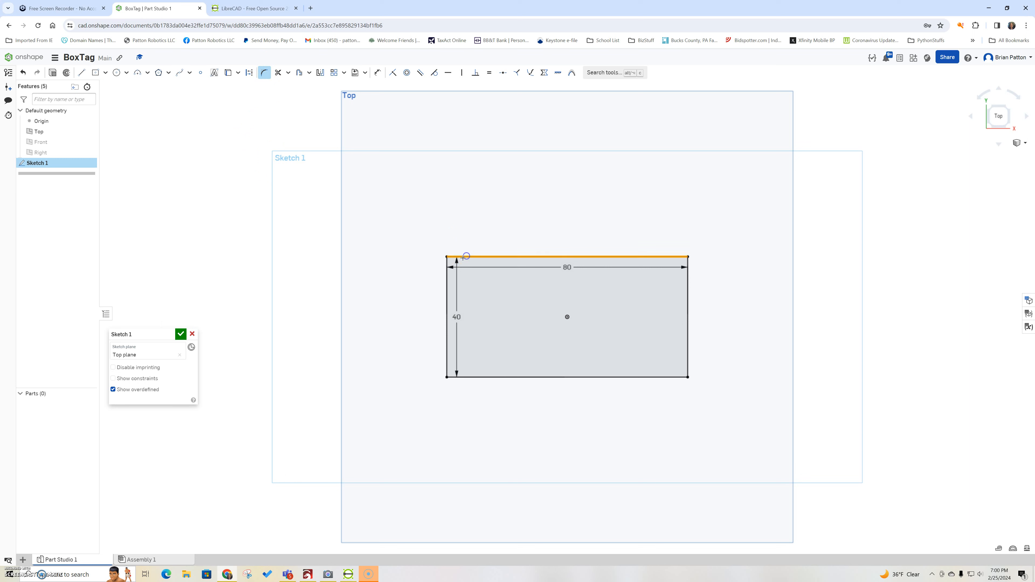
pyautogui.click(447, 276)
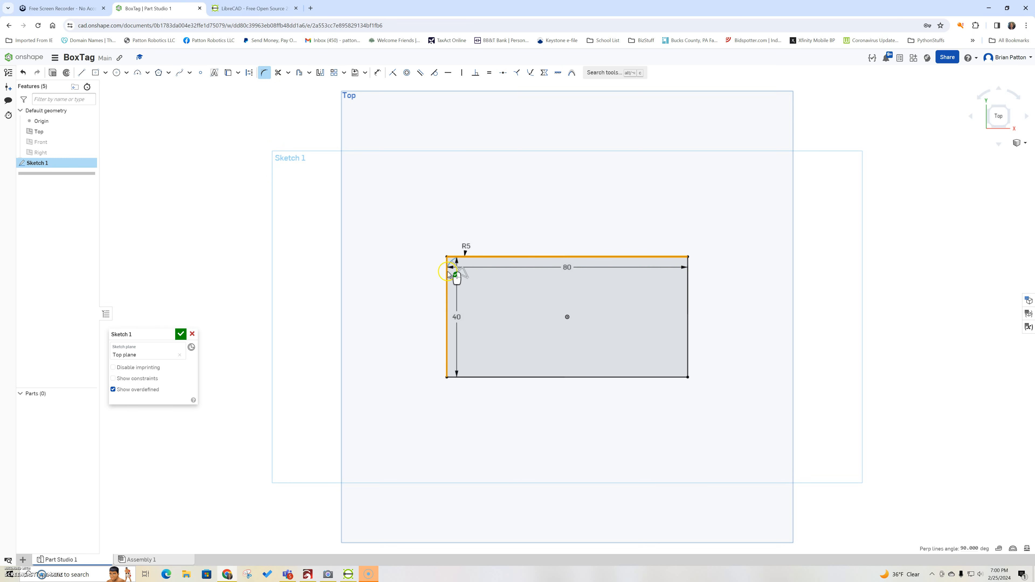
pyautogui.scroll(5, 457, 256)
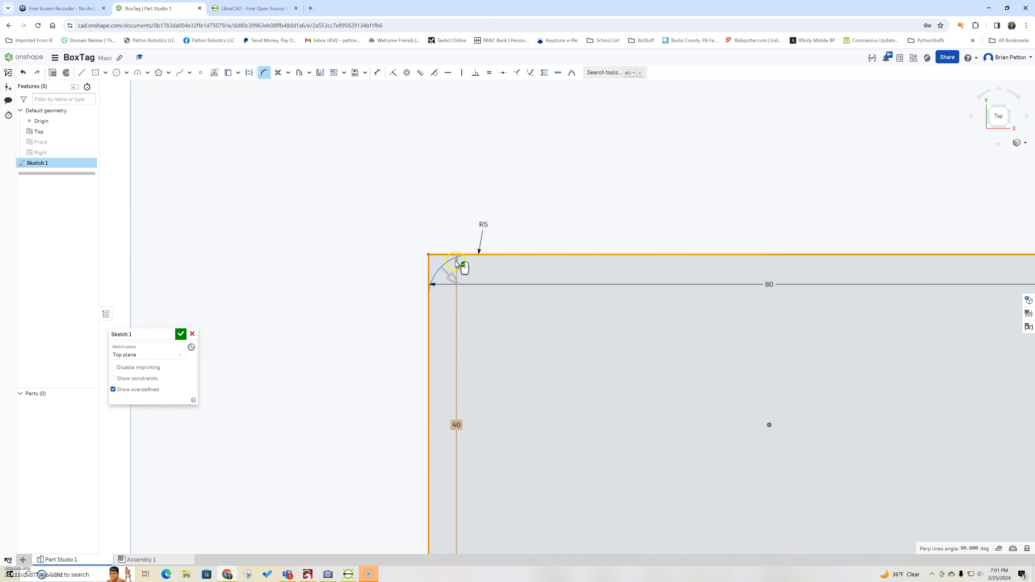
pyautogui.click(484, 224)
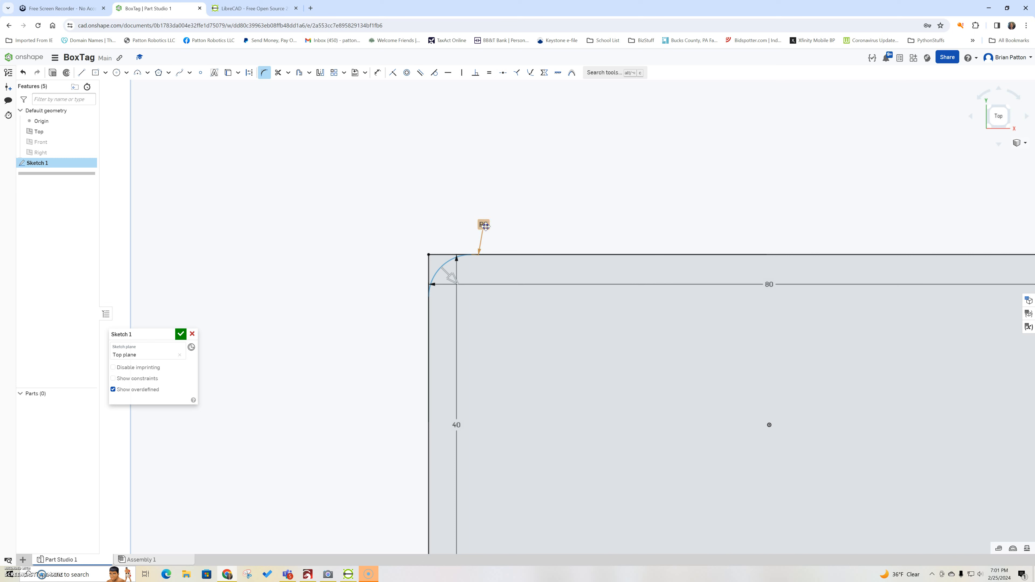
pyautogui.doubleClick(485, 225)
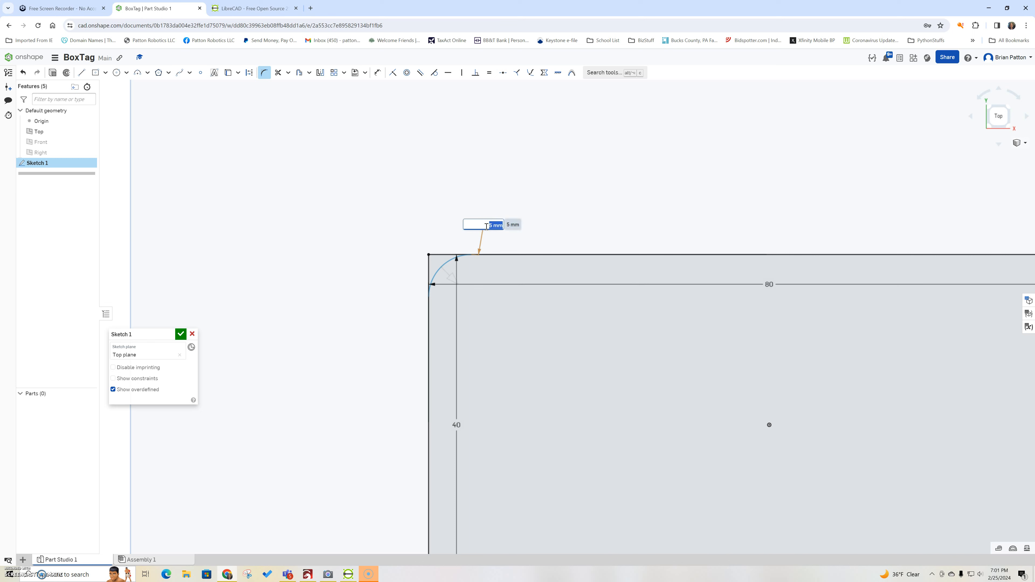
pyautogui.write('8')
pyautogui.press('Return')
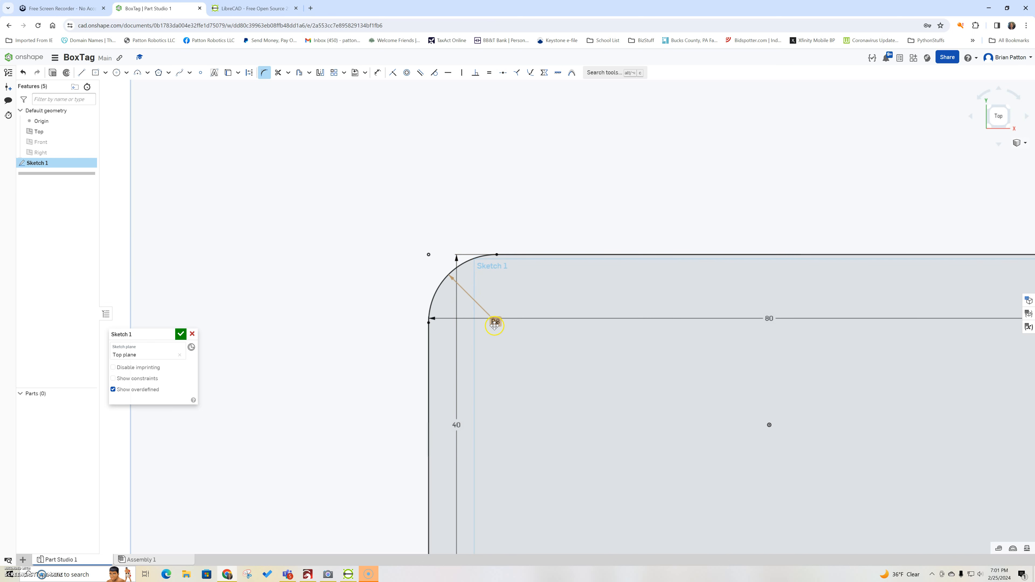
pyautogui.moveTo(495, 324); pyautogui.dragTo(521, 240)
pyautogui.doubleClick(521, 241)
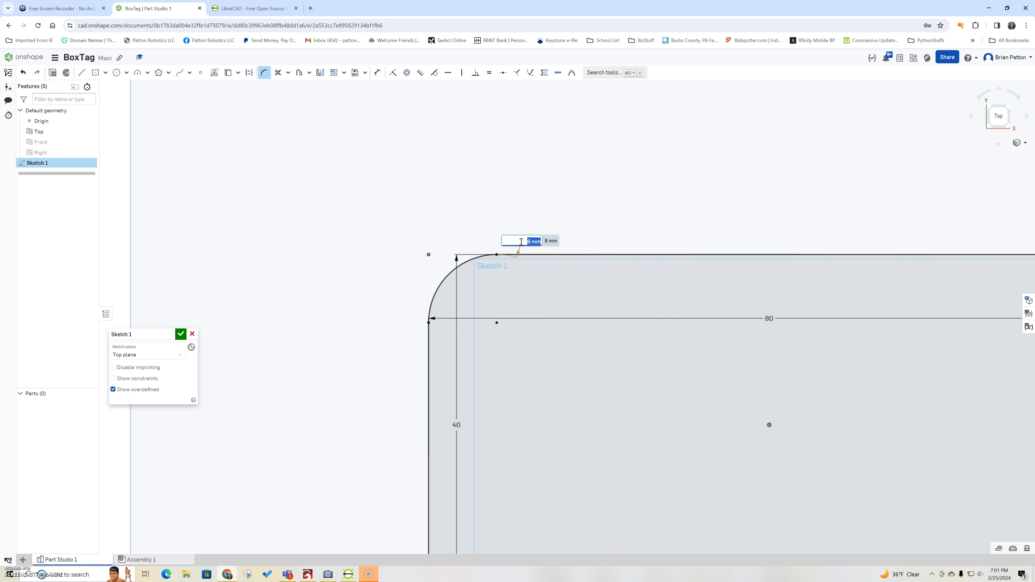
pyautogui.write('5')
pyautogui.press('Return')
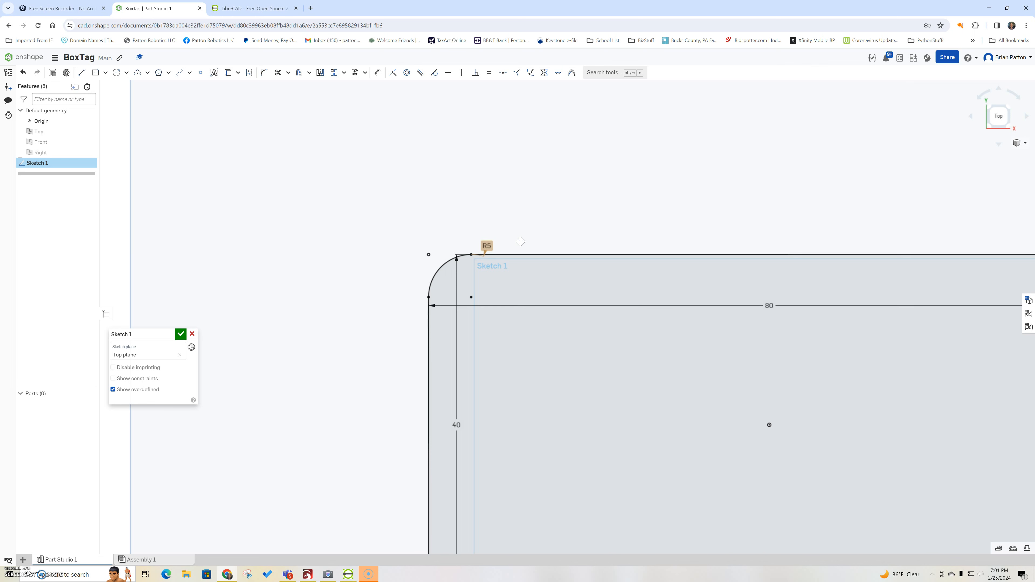
pyautogui.press('f')
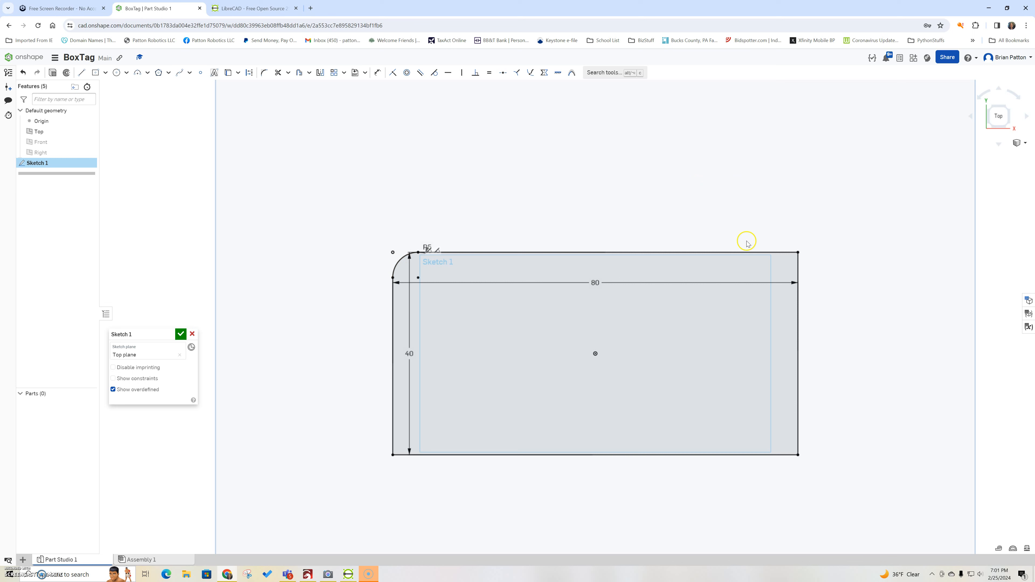
# Step: Fillet the top-right corner with a 5 mm radius
pyautogui.click(779, 253)
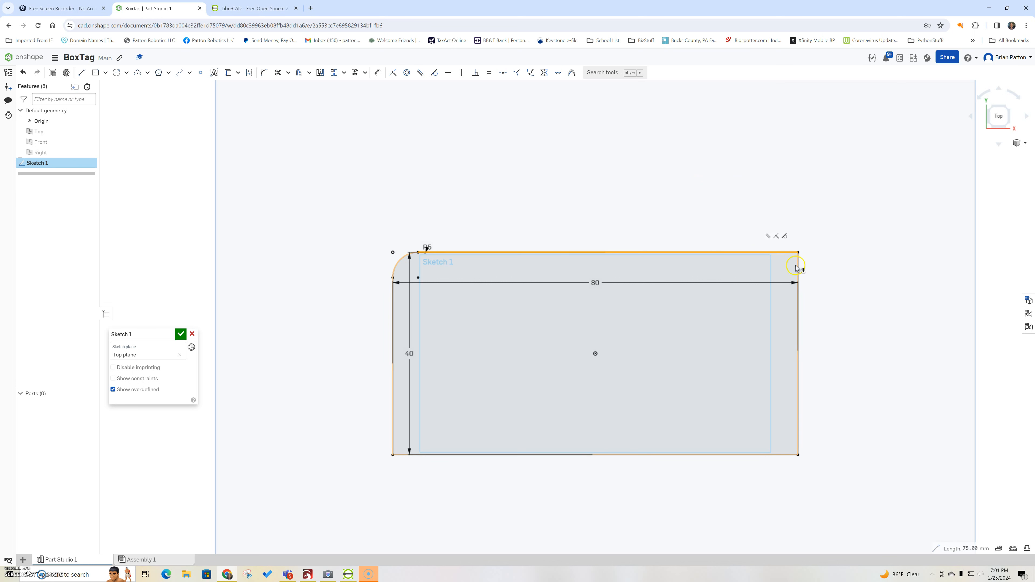
pyautogui.click(798, 266)
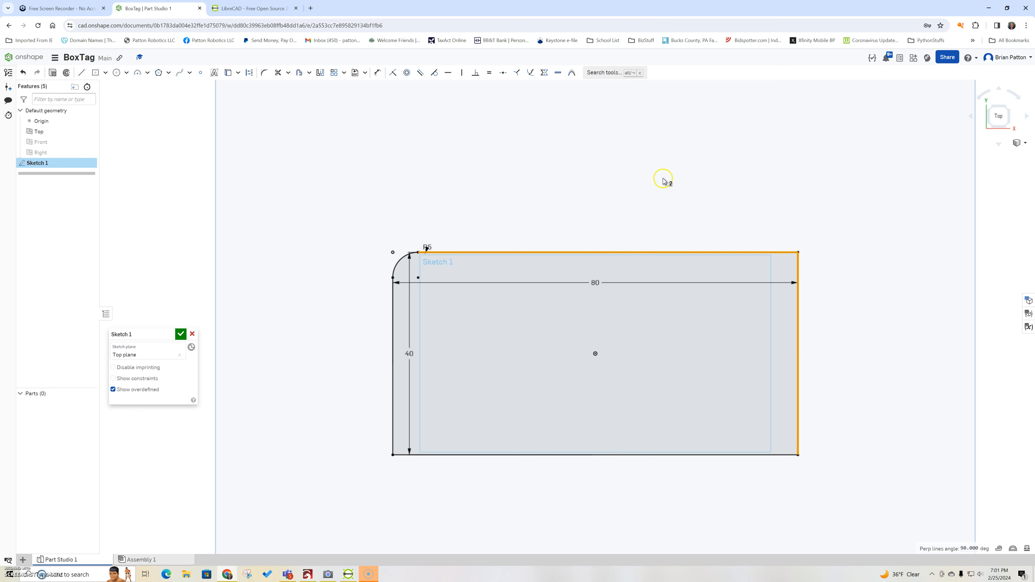
pyautogui.click(266, 74)
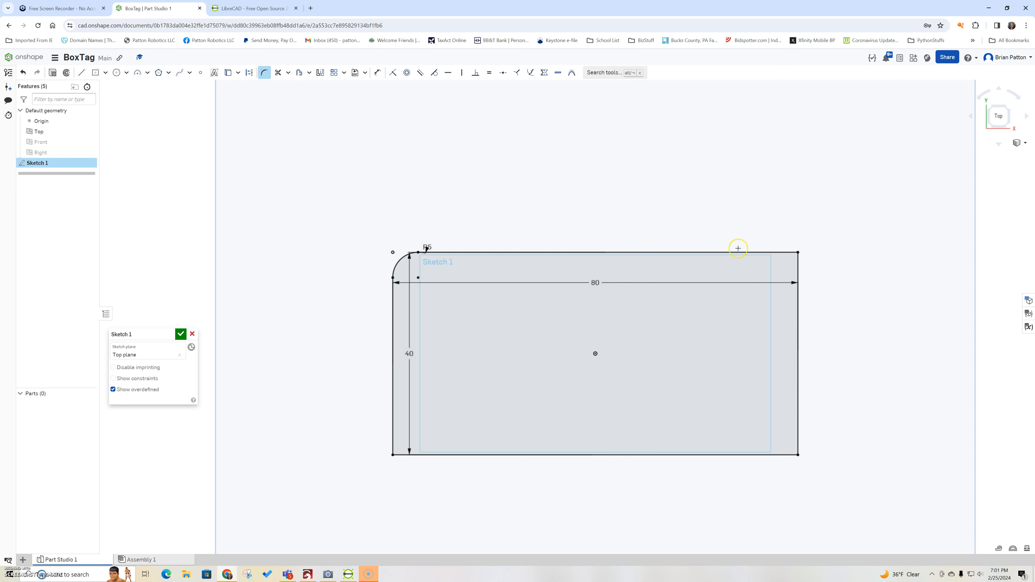
pyautogui.click(779, 254)
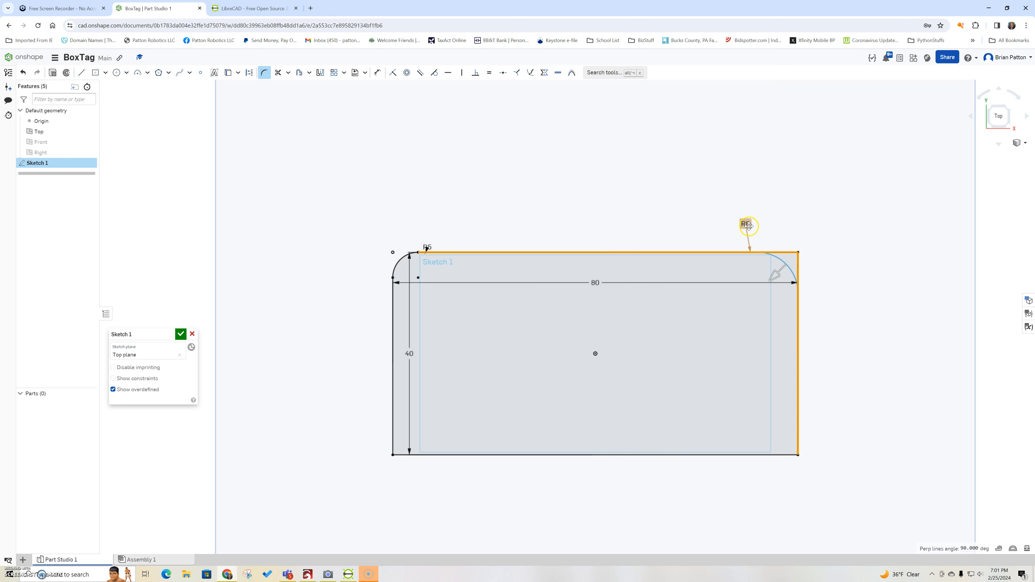
pyautogui.click(747, 225)
pyautogui.doubleClick(747, 226)
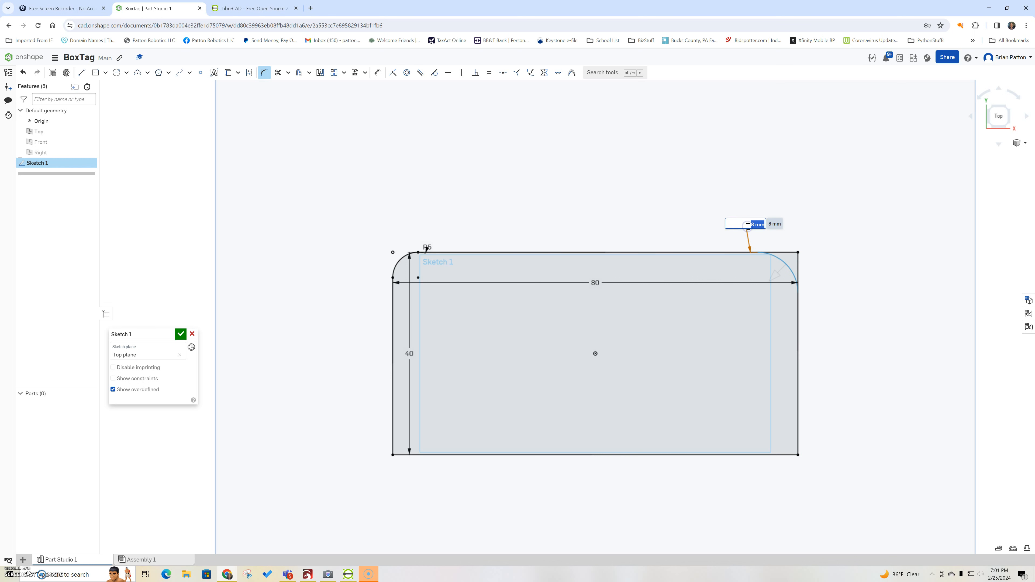
pyautogui.write('5')
pyautogui.press('Return')
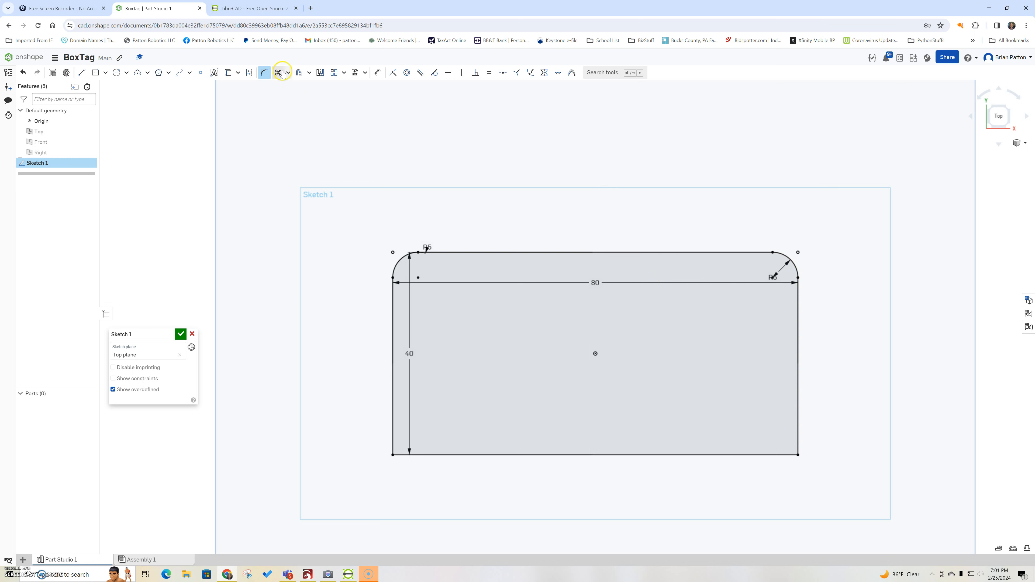
# Step: Fillet the bottom-right and bottom-left corners at R5
pyautogui.click(798, 427)
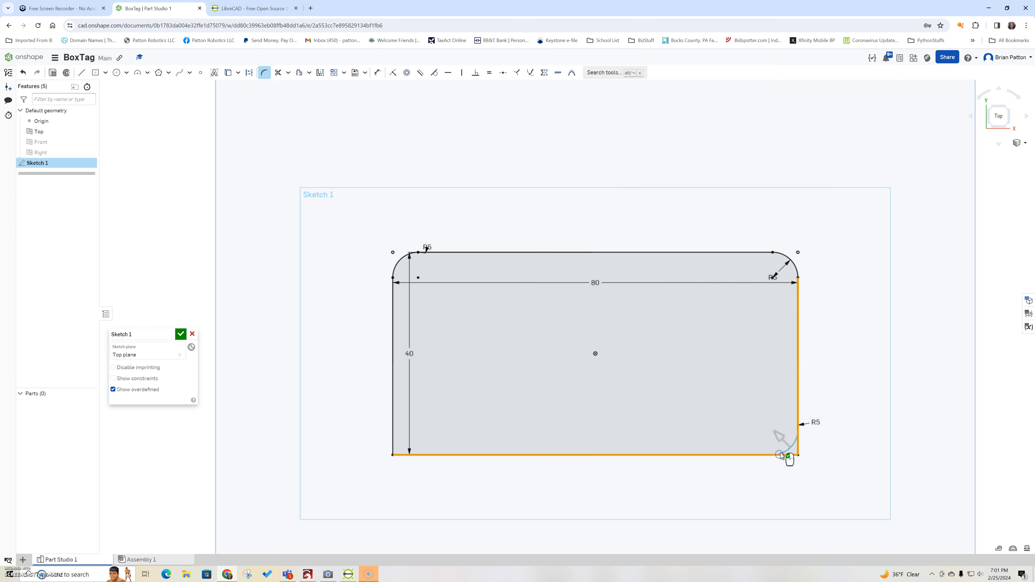
pyautogui.click(835, 446)
pyautogui.click(426, 455)
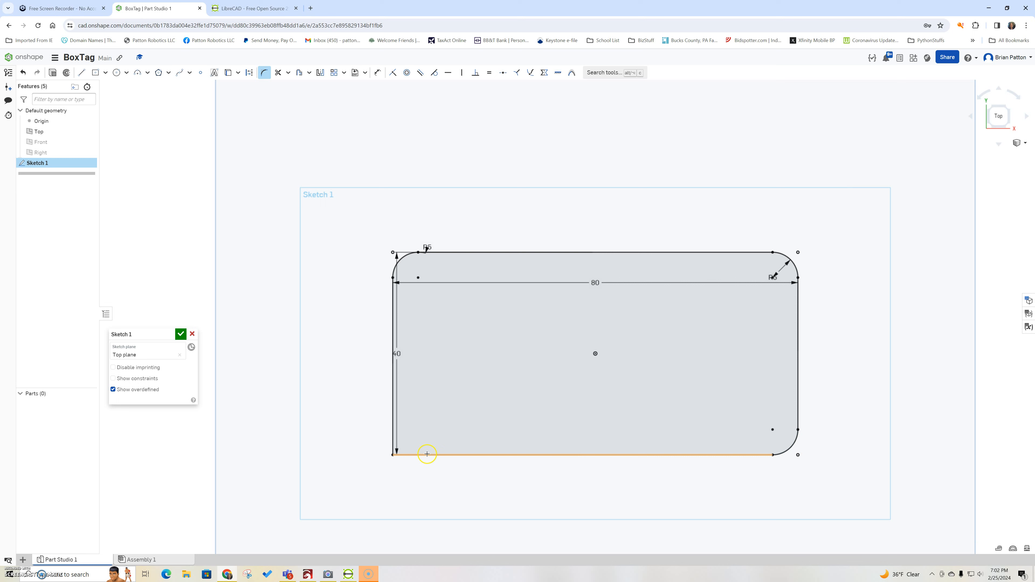
pyautogui.click(383, 441)
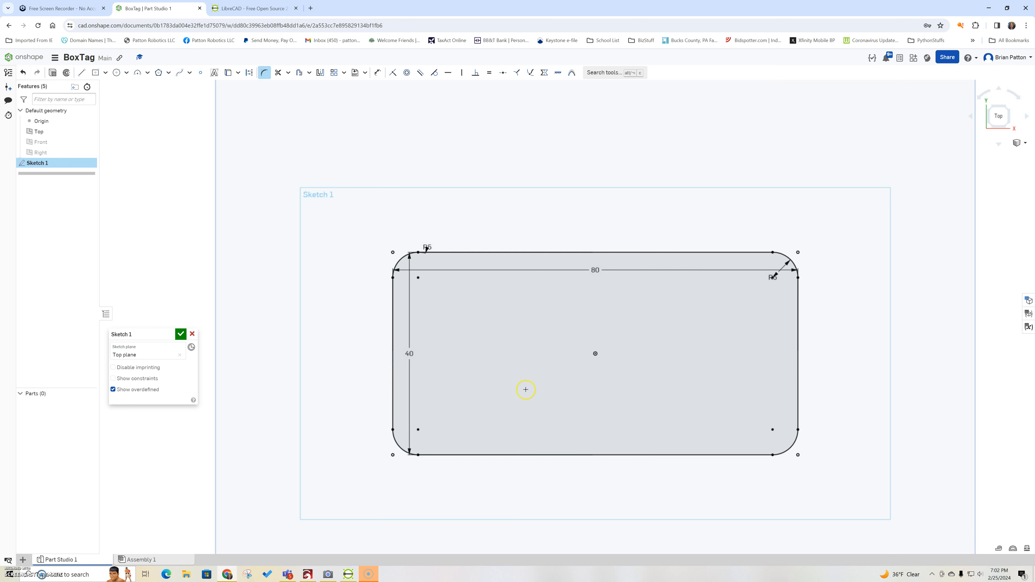
pyautogui.click(328, 575)
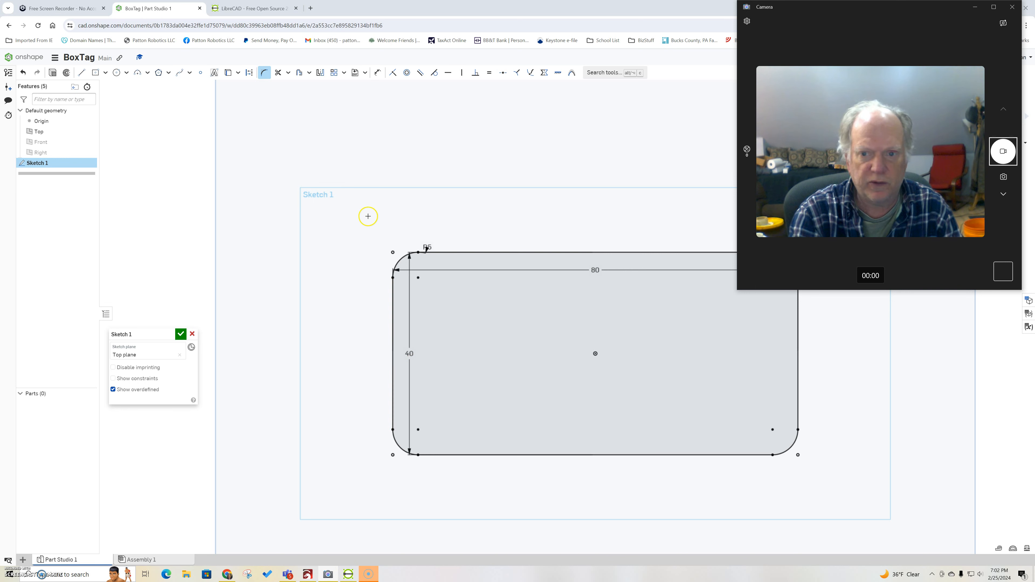
pyautogui.click(213, 71)
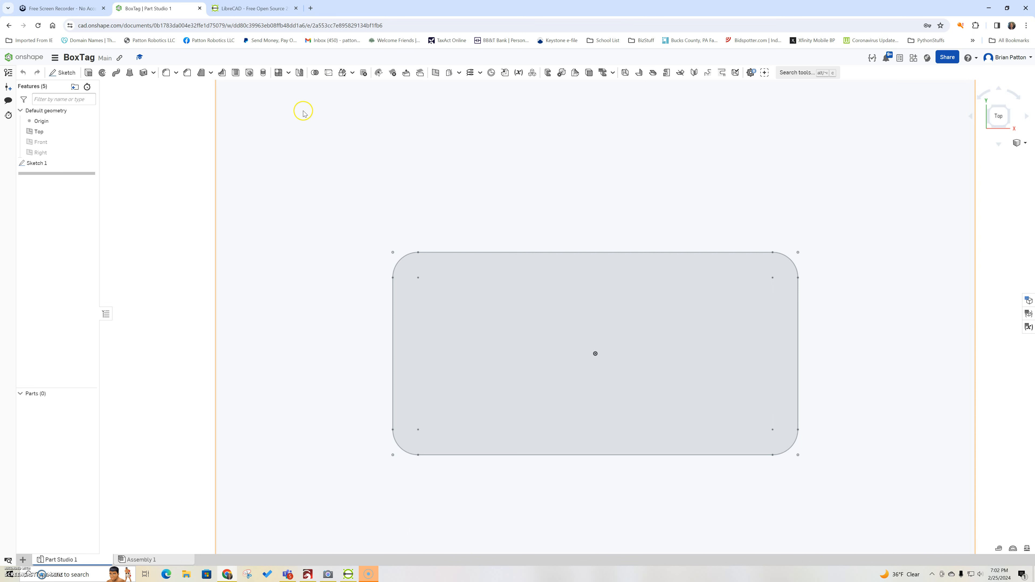
pyautogui.doubleClick(33, 163)
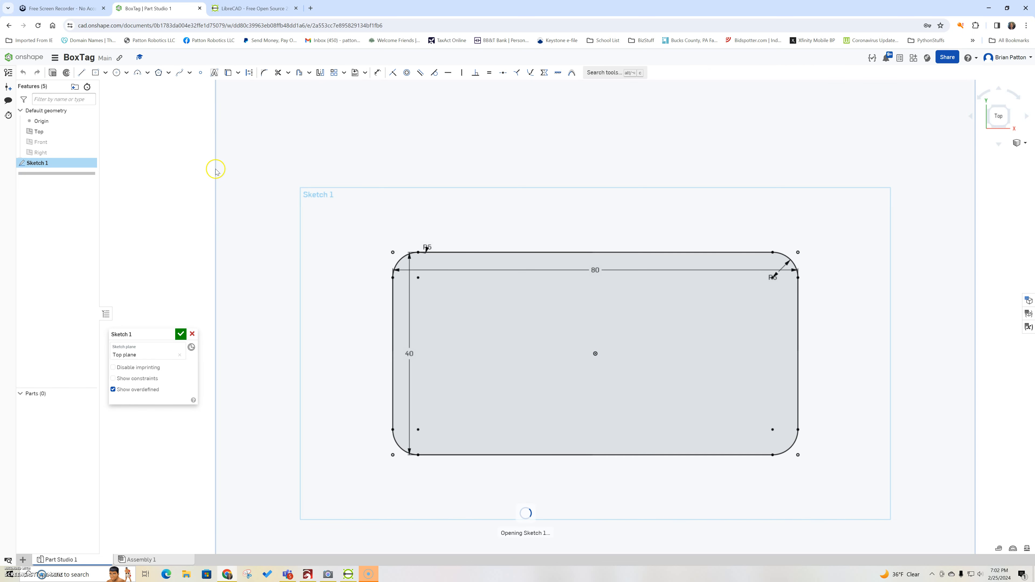
pyautogui.click(214, 73)
pyautogui.moveTo(646, 323); pyautogui.dragTo(727, 320)
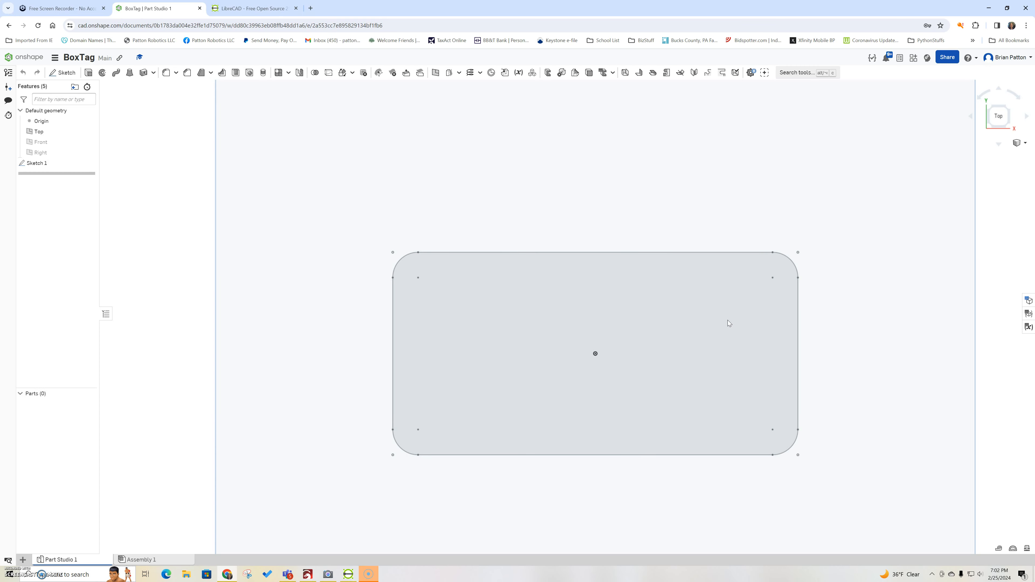
pyautogui.doubleClick(35, 163)
# Step: Add Roboto text 'Intro / Robotics / Projects' on three lines at the plate's upper right
pyautogui.click(214, 73)
pyautogui.moveTo(688, 290); pyautogui.dragTo(752, 324)
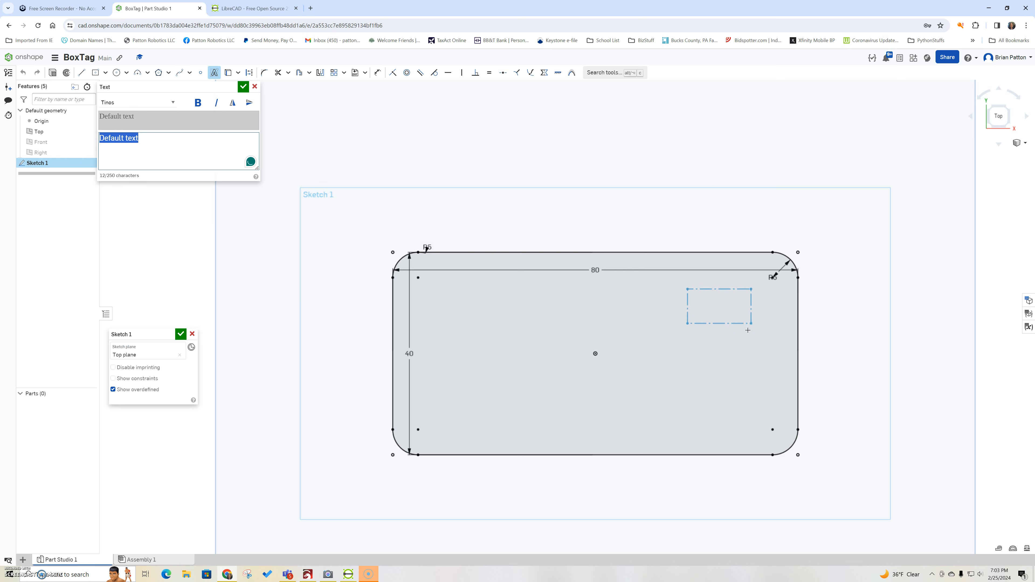
pyautogui.write('intro')
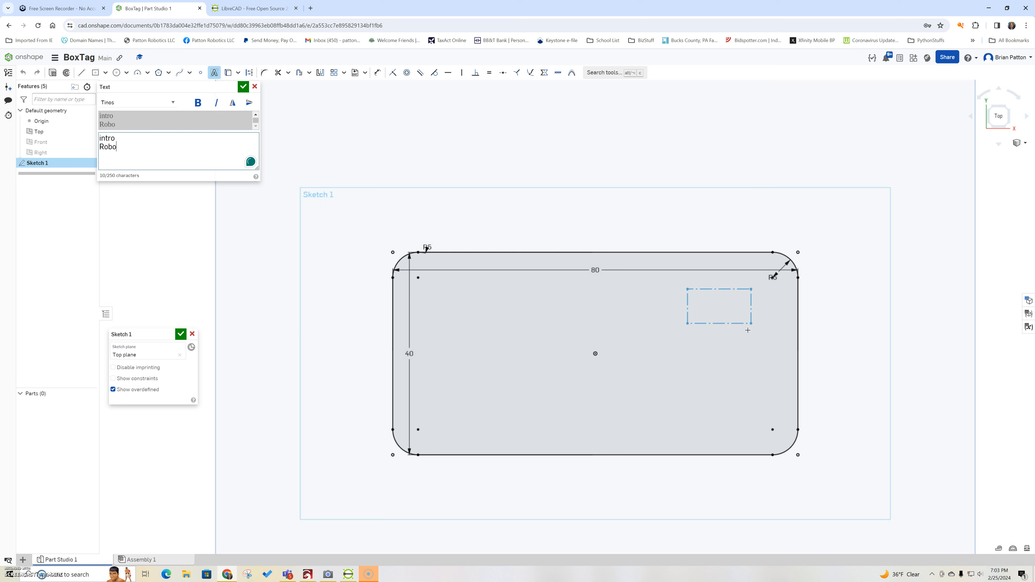
pyautogui.press('Return')
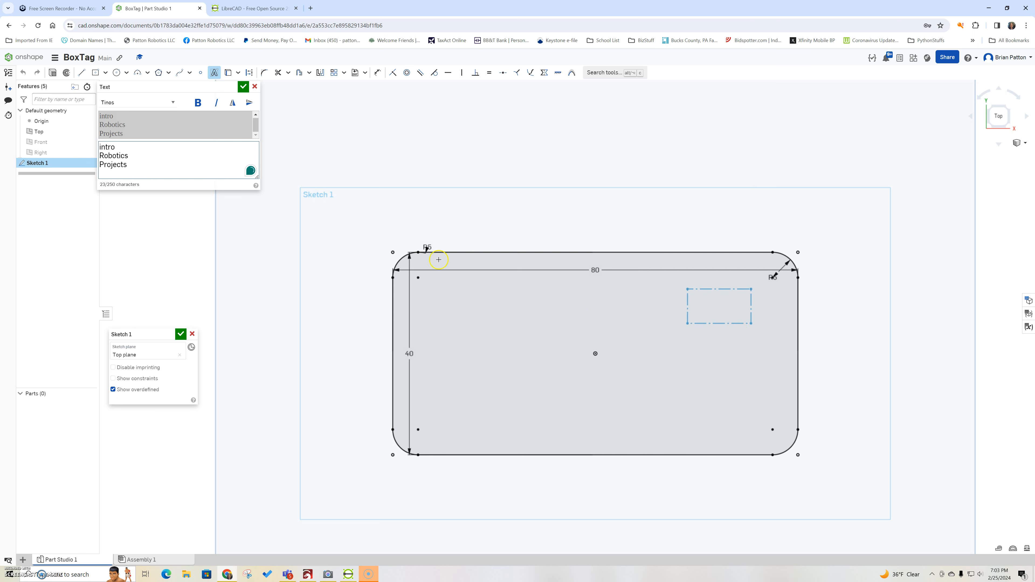
pyautogui.click(102, 147)
pyautogui.click(173, 102)
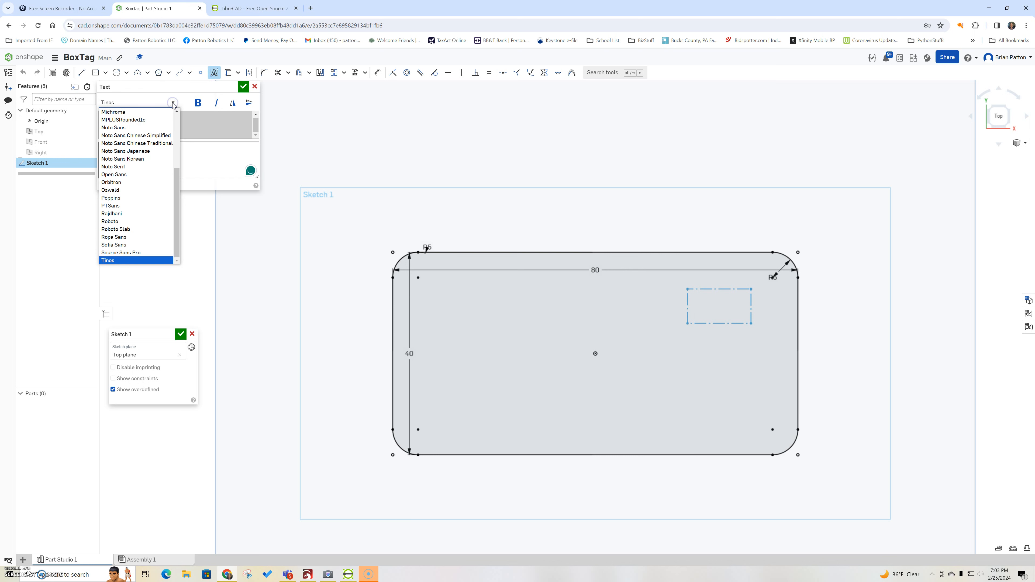
pyautogui.click(148, 221)
pyautogui.click(244, 87)
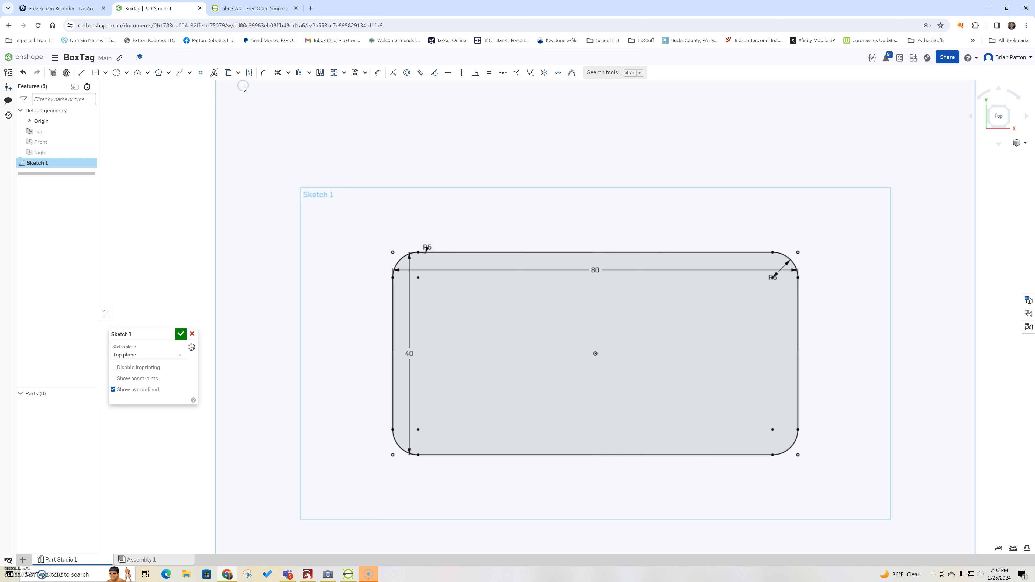
pyautogui.click(640, 346)
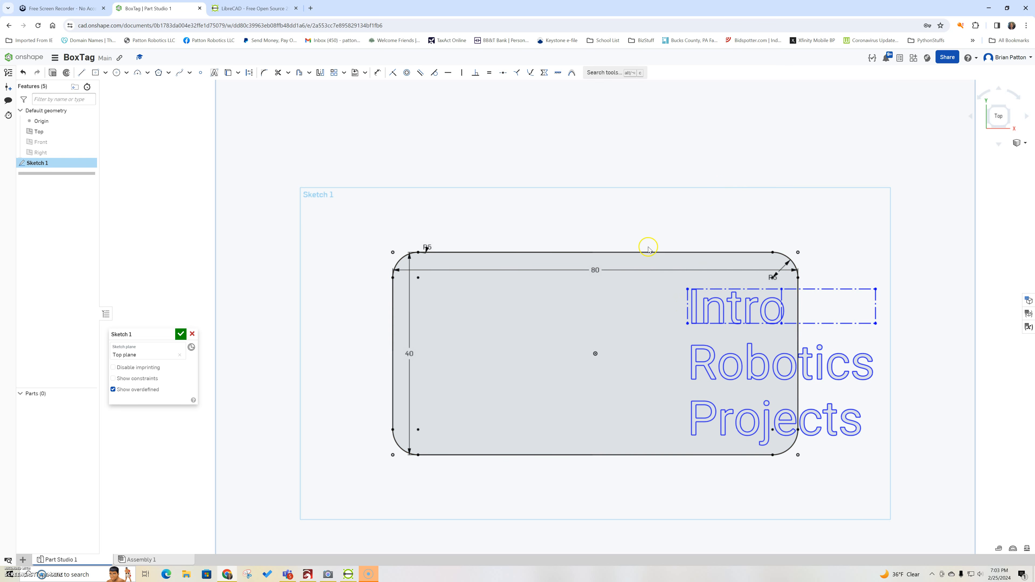
# Step: Dimension the text box's width to 15 mm
pyautogui.click(377, 74)
pyautogui.click(877, 290)
pyautogui.click(861, 199)
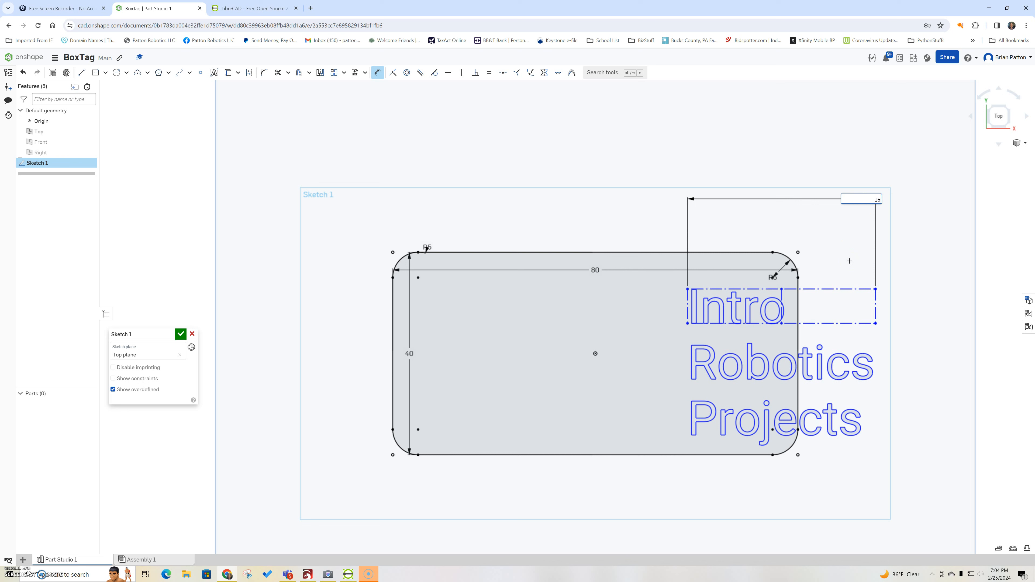
pyautogui.press('Escape')
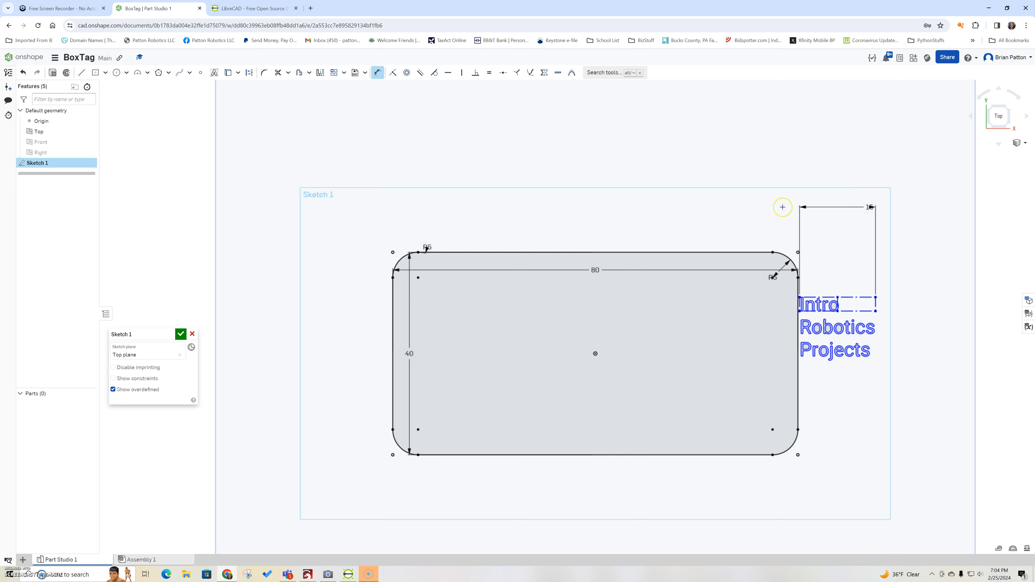
pyautogui.press('Escape')
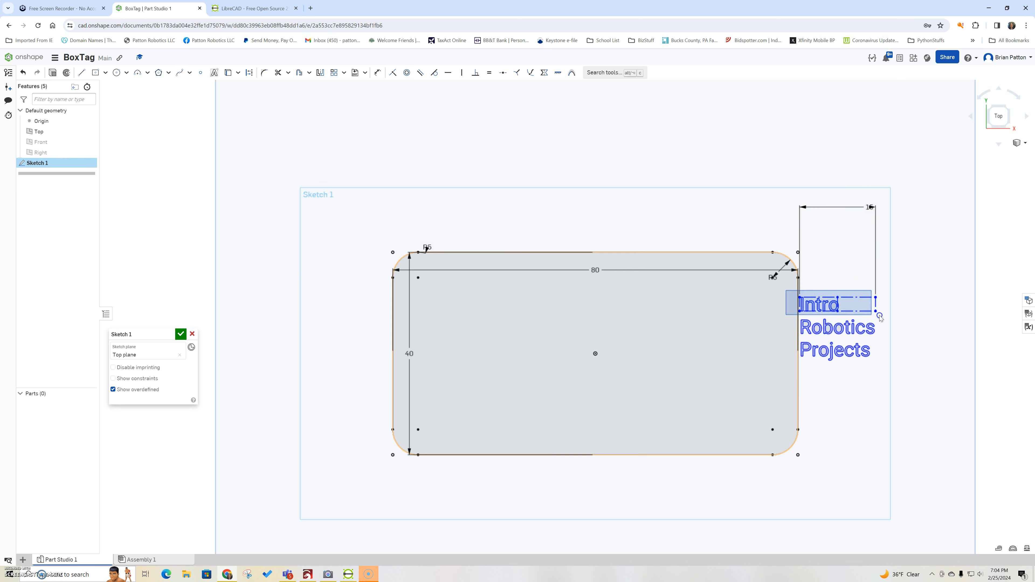
# Step: Drag the Intro Robotics Projects text onto the plate and into its upper right corner
pyautogui.press('d')
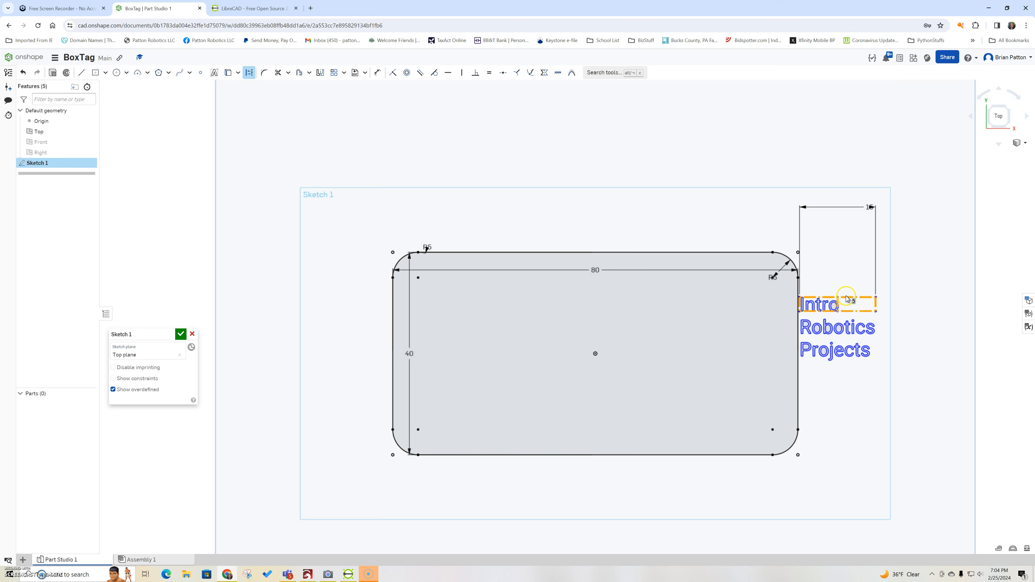
pyautogui.moveTo(846, 299)
pyautogui.mouseDown()
pyautogui.moveTo(729, 277)
pyautogui.moveTo(803, 351)
pyautogui.moveTo(686, 296)
pyautogui.moveTo(700, 315)
pyautogui.moveTo(827, 310)
pyautogui.moveTo(849, 339)
pyautogui.moveTo(767, 319)
pyautogui.moveTo(754, 301)
pyautogui.mouseUp()
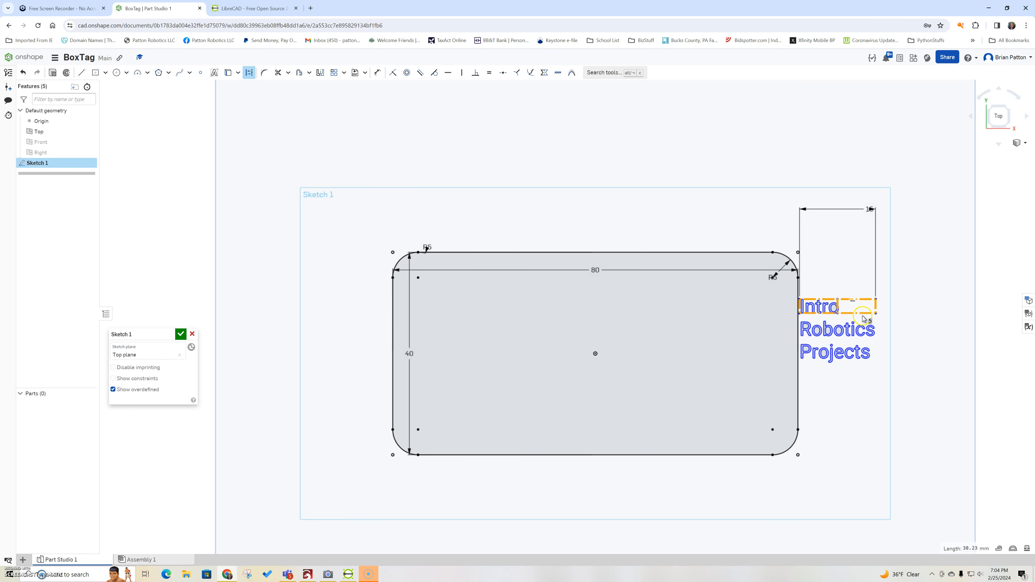
pyautogui.moveTo(866, 314)
pyautogui.mouseDown()
pyautogui.moveTo(772, 315)
pyautogui.moveTo(764, 214)
pyautogui.moveTo(688, 192)
pyautogui.moveTo(768, 235)
pyautogui.moveTo(744, 333)
pyautogui.moveTo(749, 285)
pyautogui.moveTo(744, 319)
pyautogui.moveTo(740, 305)
pyautogui.mouseUp()
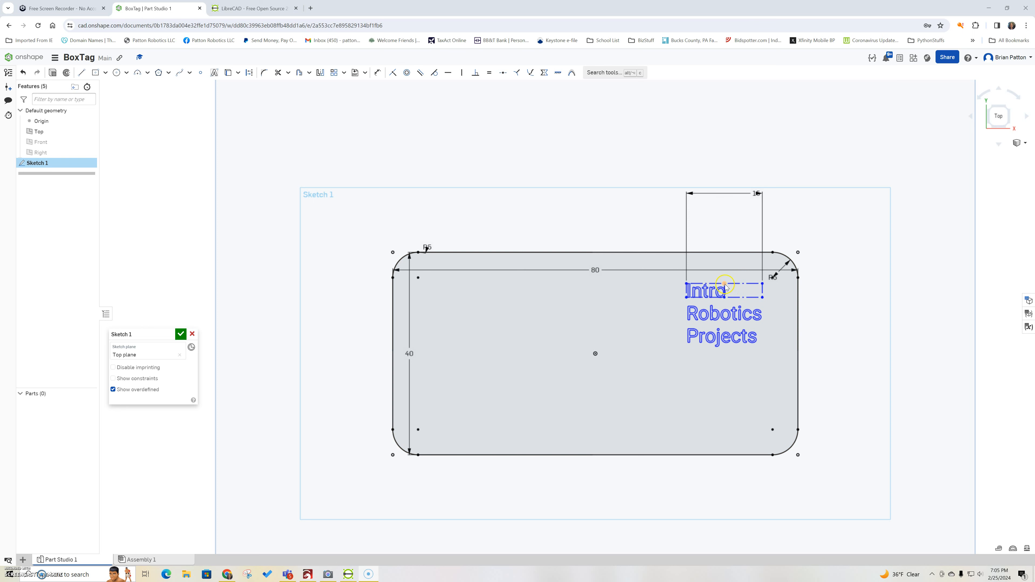
pyautogui.moveTo(724, 287); pyautogui.dragTo(746, 270)
pyautogui.click(668, 356)
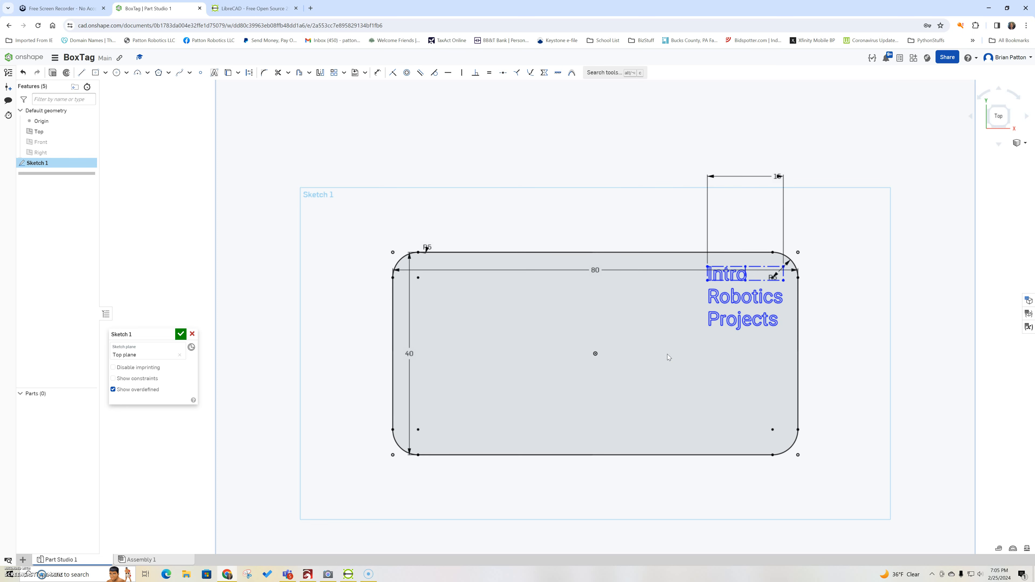
# Step: Select the Intro Robotics Projects text, then start a new text item
pyautogui.click(733, 276)
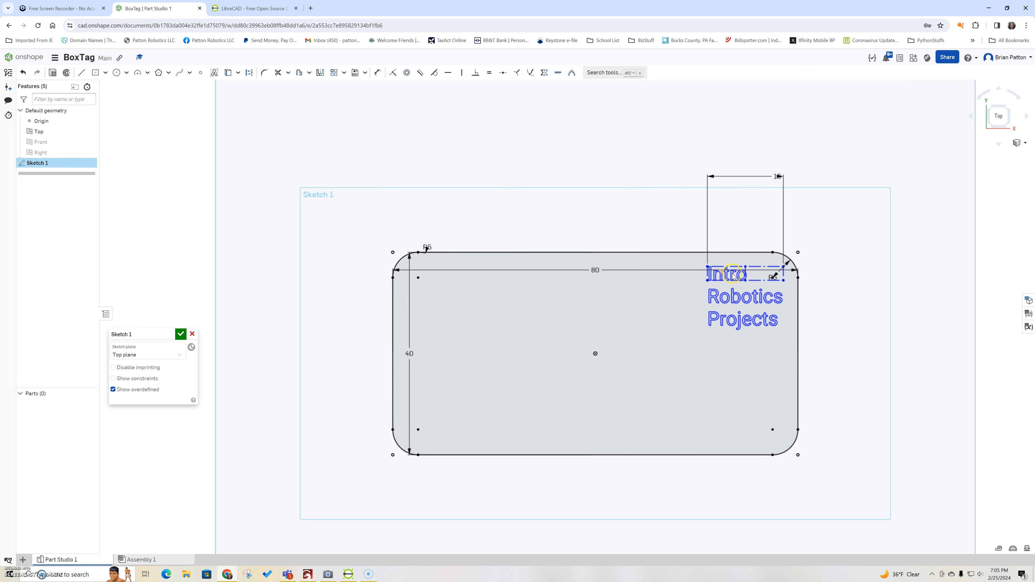
pyautogui.click(729, 304)
pyautogui.click(216, 74)
# Step: Add the owner's name as text across the plate's lower middle in the Tinos font
pyautogui.moveTo(460, 332); pyautogui.dragTo(733, 388)
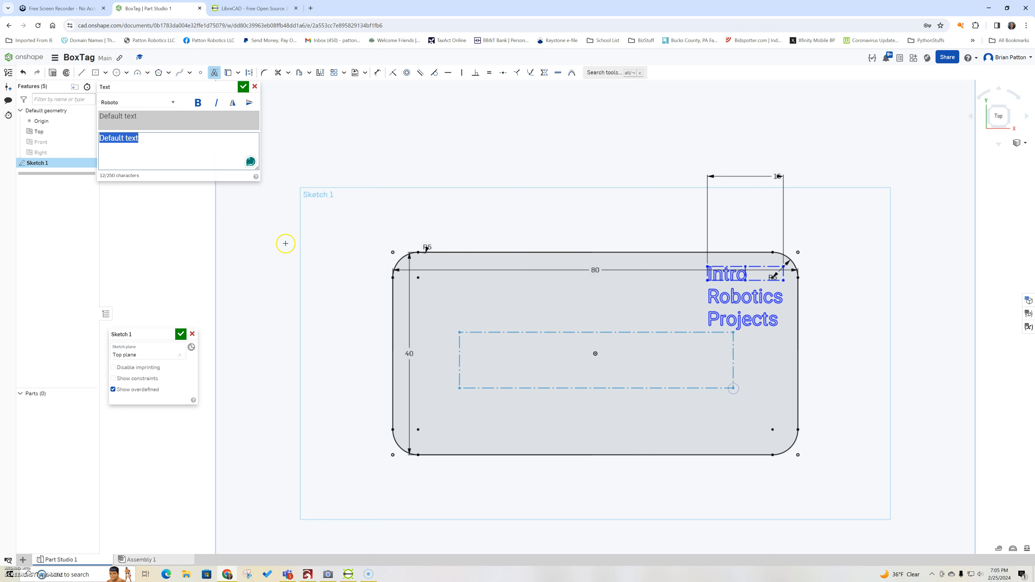
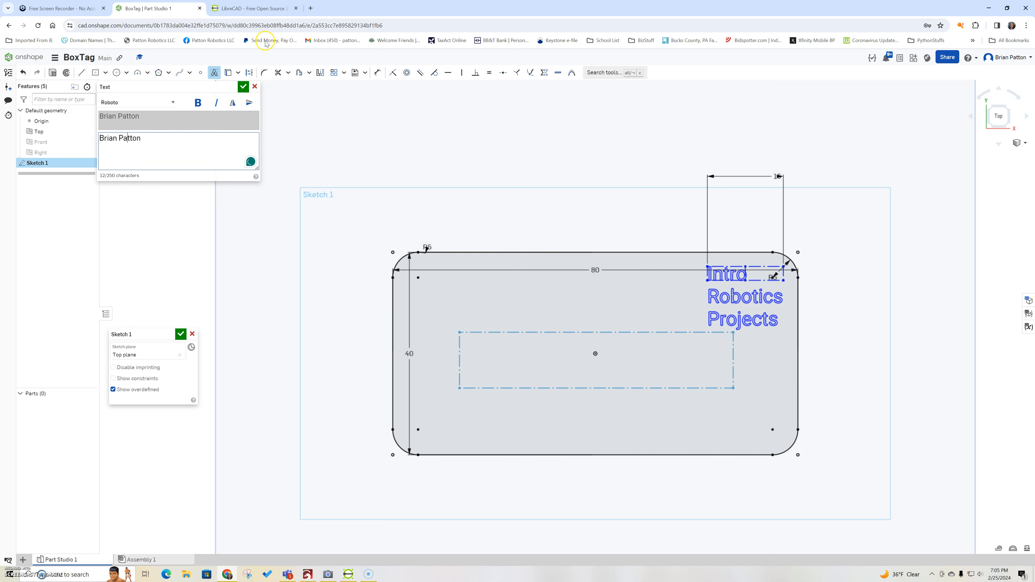
pyautogui.click(242, 88)
pyautogui.click(174, 104)
pyautogui.scroll(-1, 176, 162)
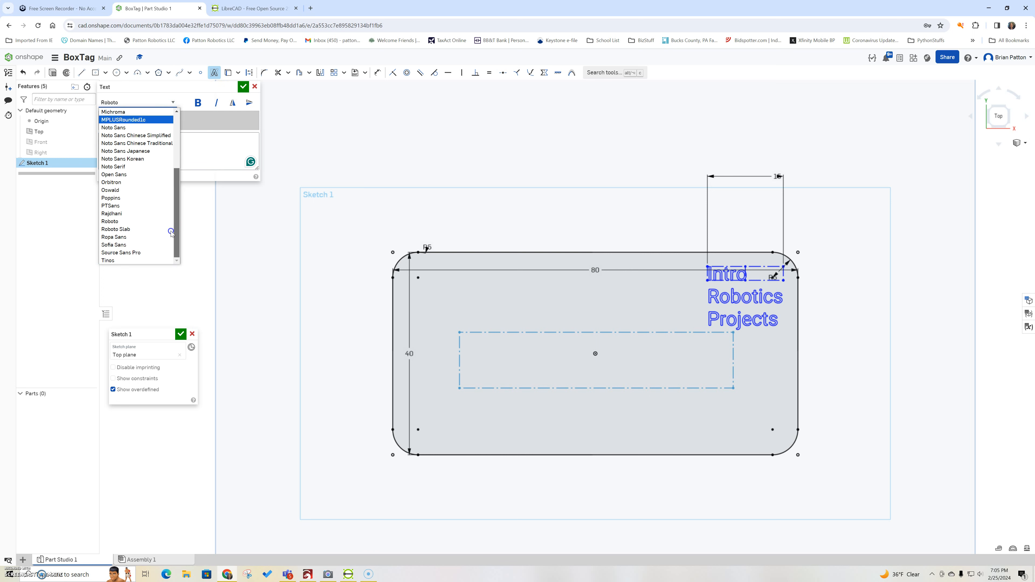
pyautogui.click(143, 261)
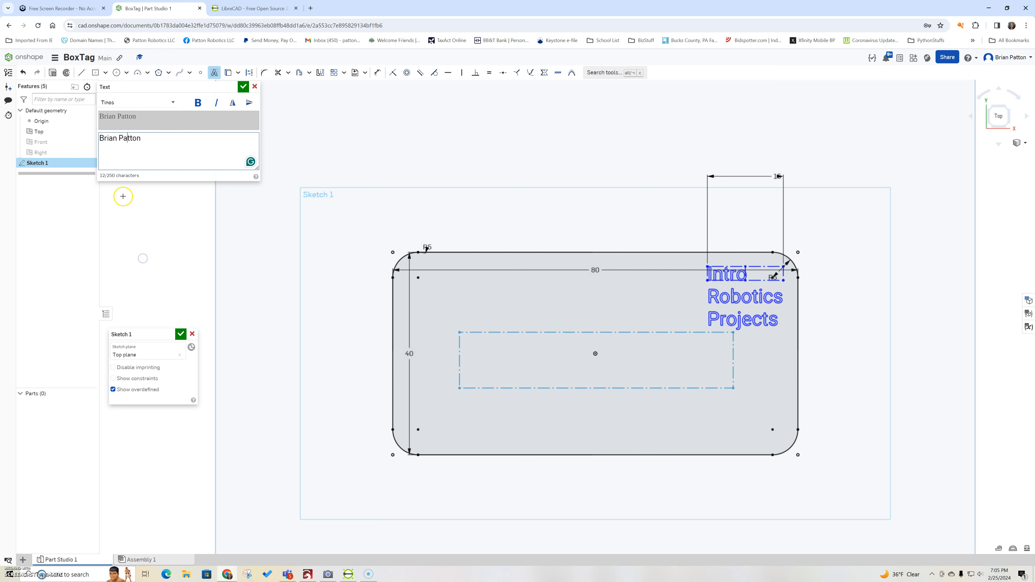
pyautogui.click(245, 88)
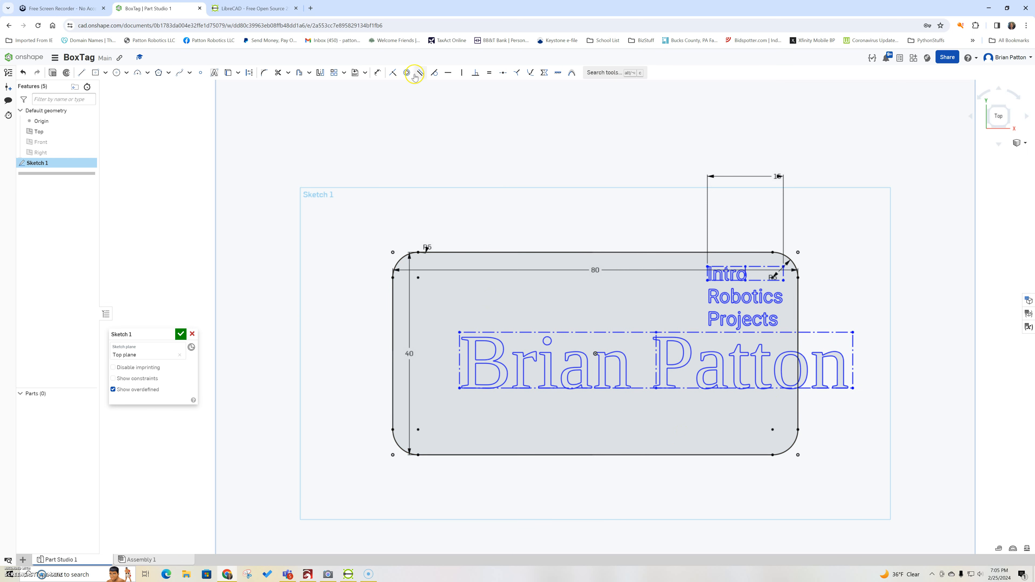
# Step: Dimension the name text box to a 60 mm width
pyautogui.click(378, 73)
pyautogui.click(852, 389)
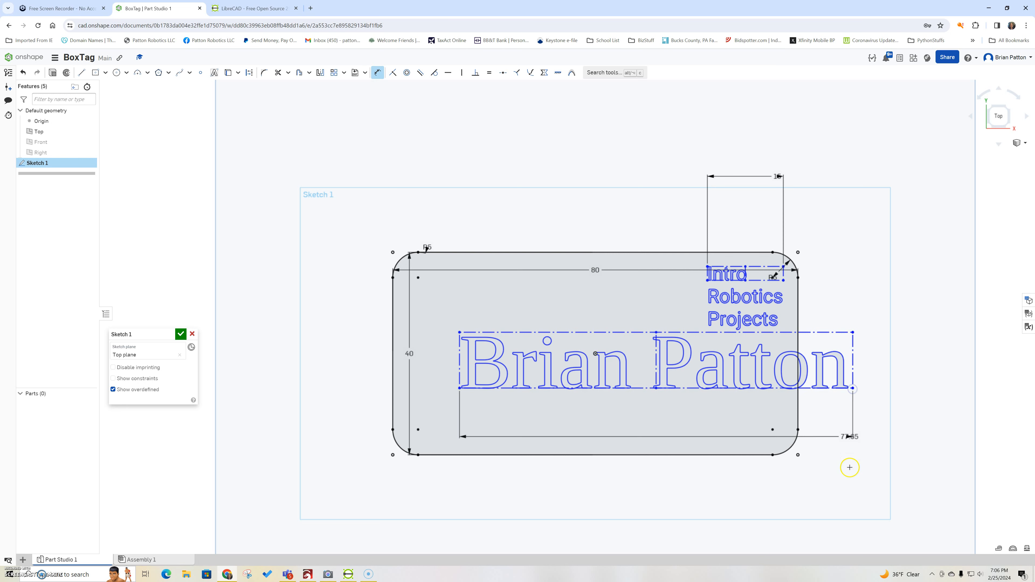
pyautogui.click(850, 500)
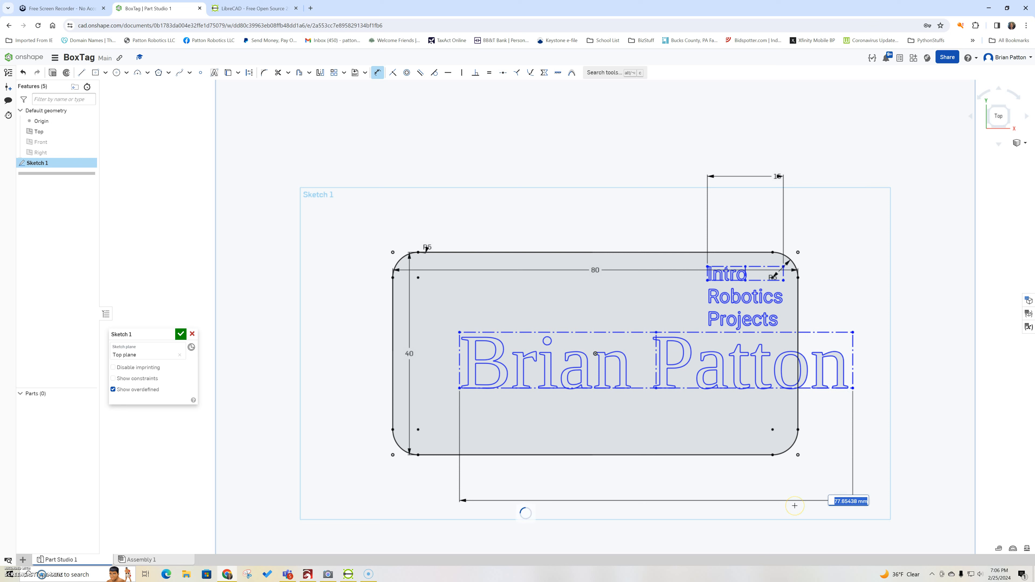
pyautogui.write('60')
pyautogui.press('Escape')
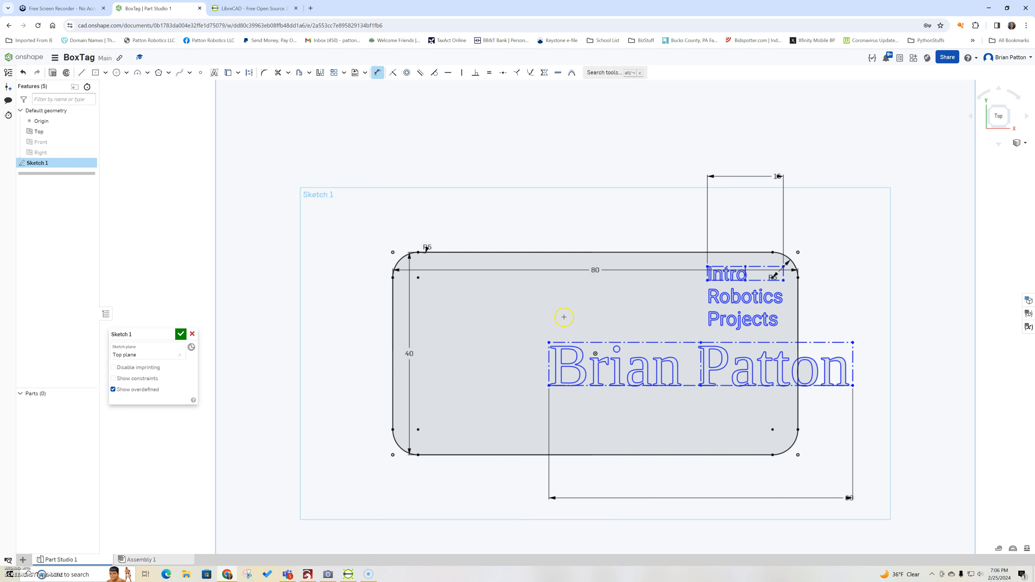
pyautogui.press('Escape')
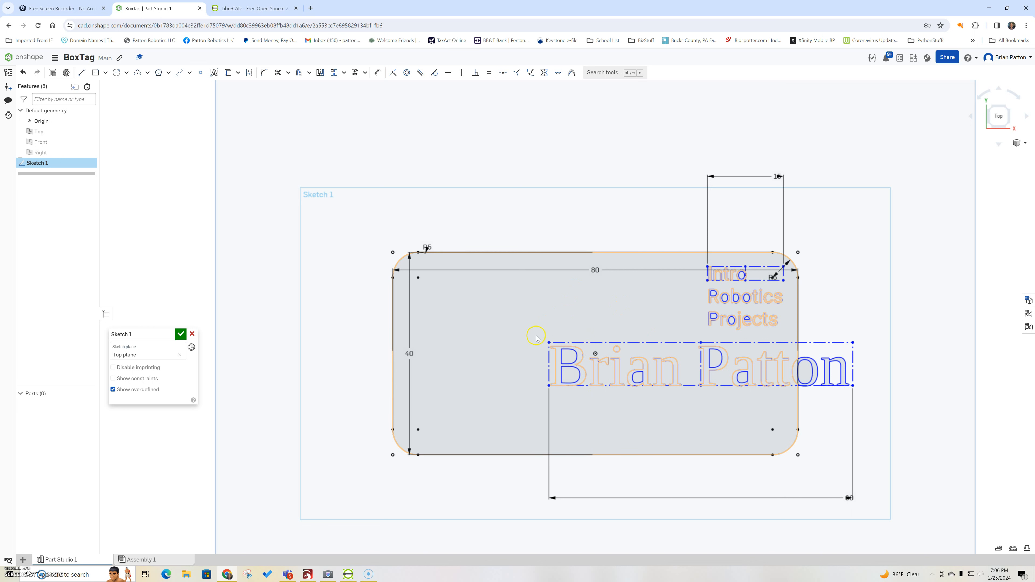
# Step: Centre the name text on the plate with a Midpoint constraint and move it into the middle
pyautogui.moveTo(537, 336); pyautogui.dragTo(889, 417)
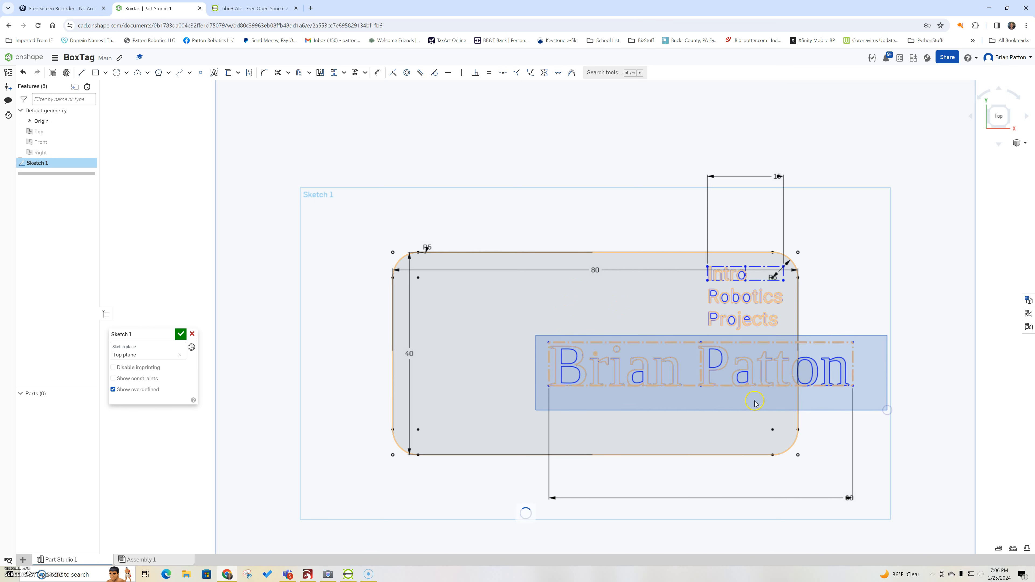
pyautogui.press('d')
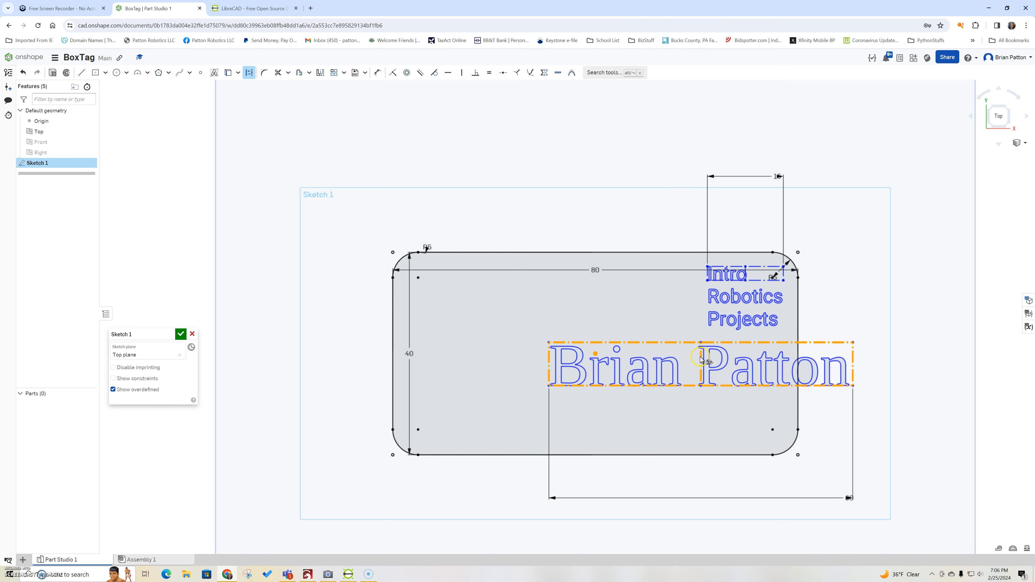
pyautogui.moveTo(670, 361); pyautogui.dragTo(572, 370)
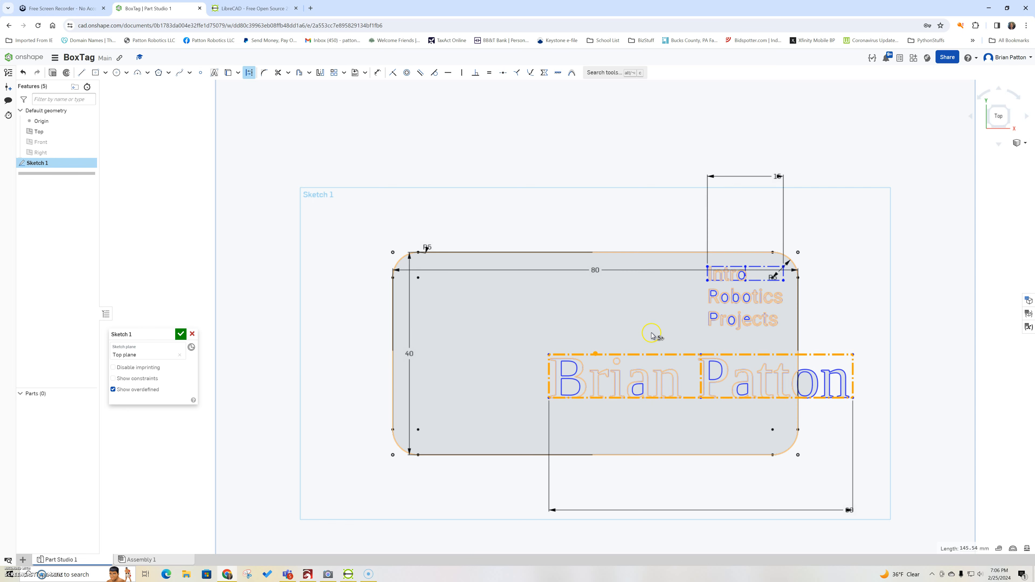
pyautogui.moveTo(702, 358); pyautogui.dragTo(587, 365)
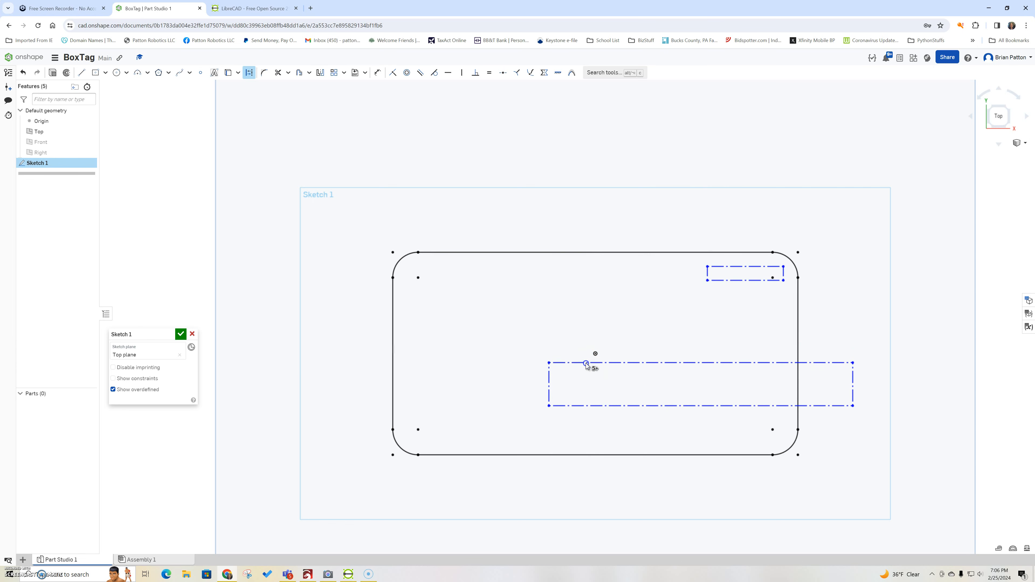
pyautogui.click(681, 405)
pyautogui.click(651, 364)
pyautogui.moveTo(651, 363); pyautogui.dragTo(535, 344)
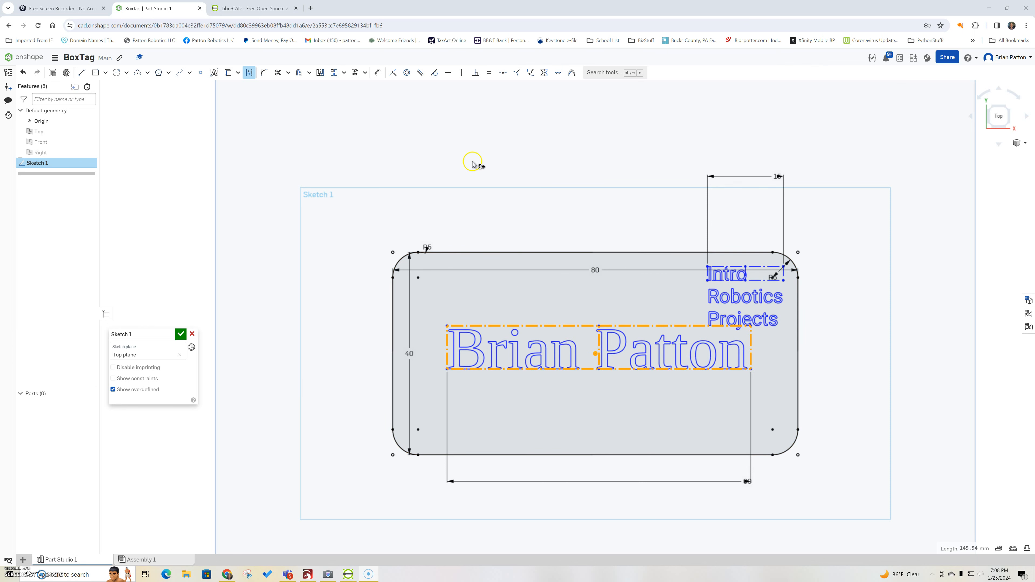
# Step: Draw a small centre-point circle near the plate's top centre, cancelling an accidental extra circle
pyautogui.click(478, 177)
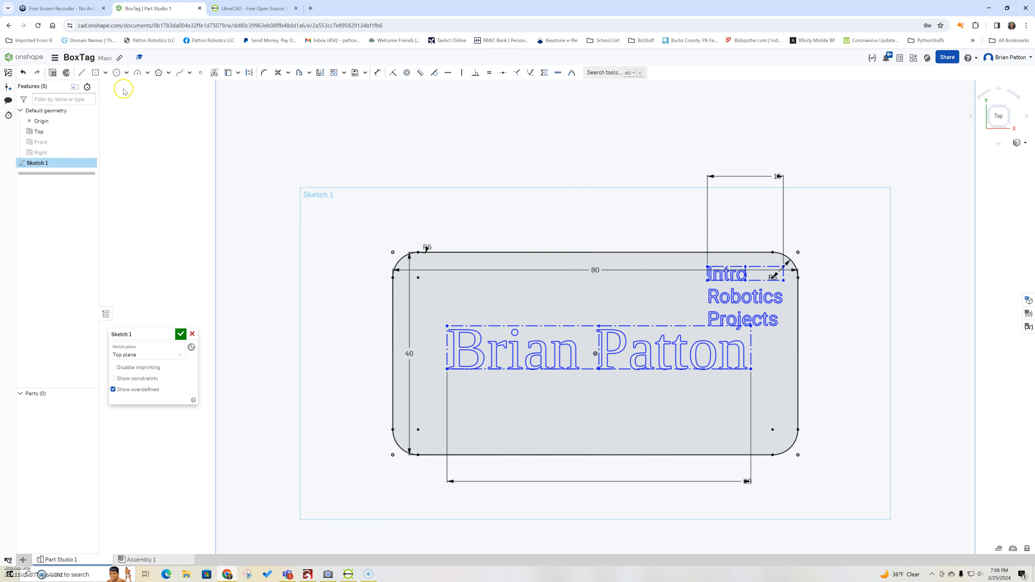
pyautogui.click(118, 73)
pyautogui.click(596, 285)
pyautogui.click(589, 288)
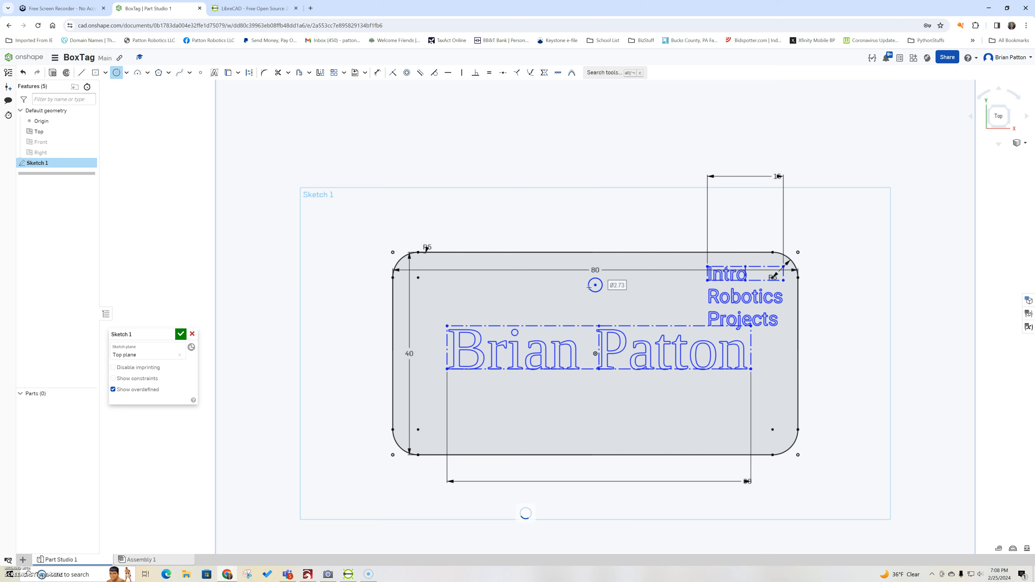
pyautogui.click(621, 286)
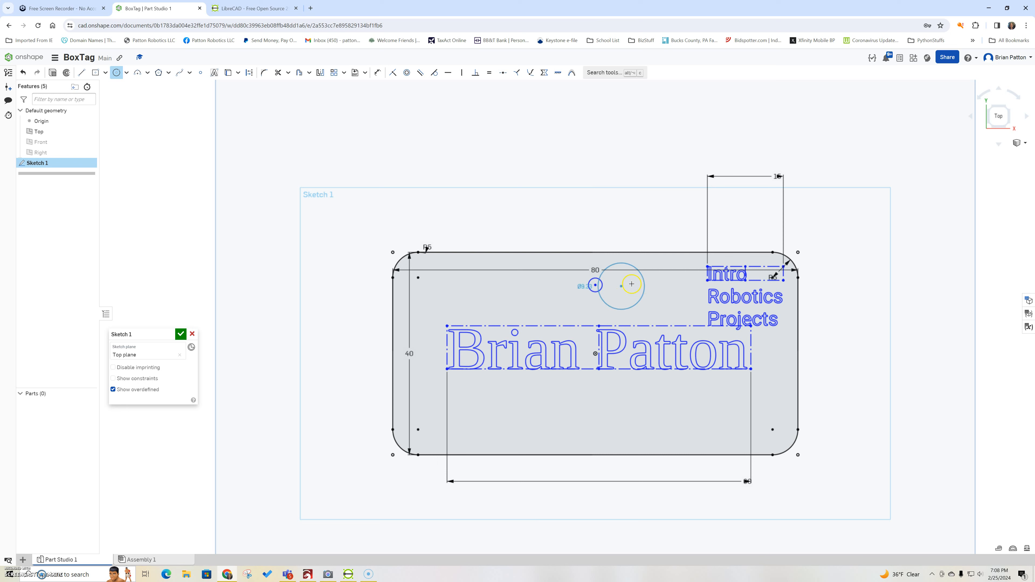
pyautogui.rightClick(624, 285)
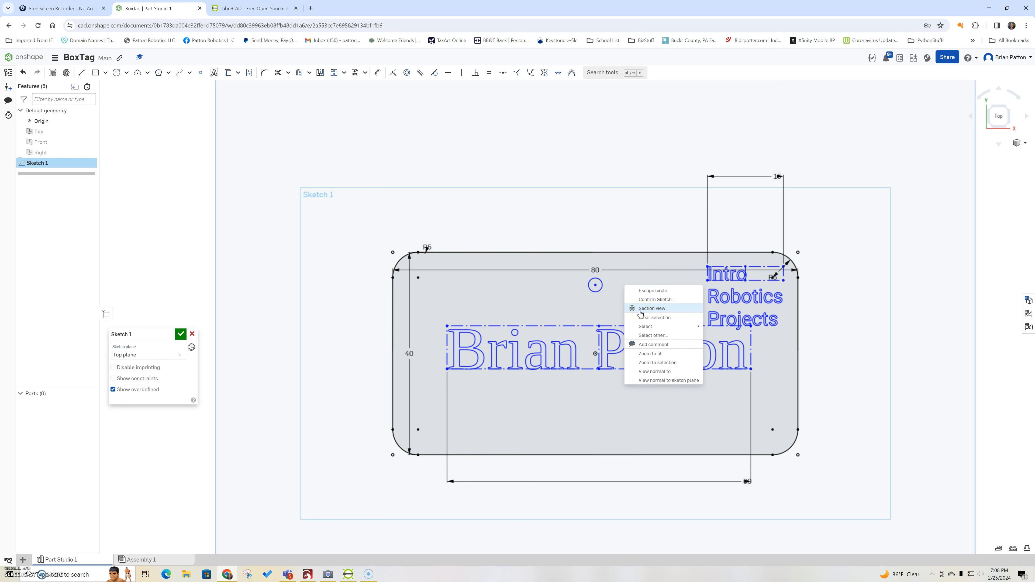
pyautogui.click(644, 290)
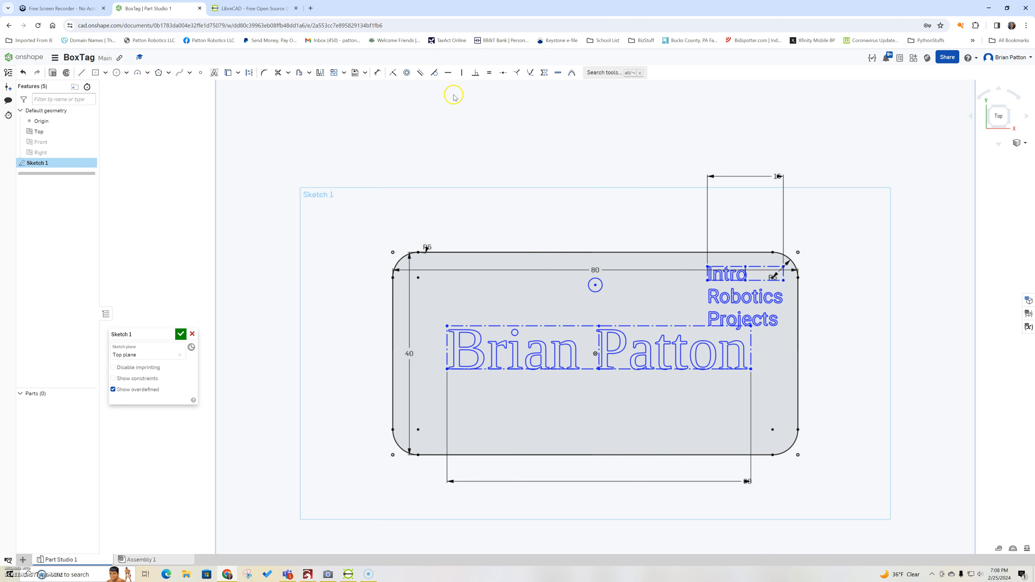
# Step: Dimension the hole circle to a 2.5 mm diameter
pyautogui.click(377, 72)
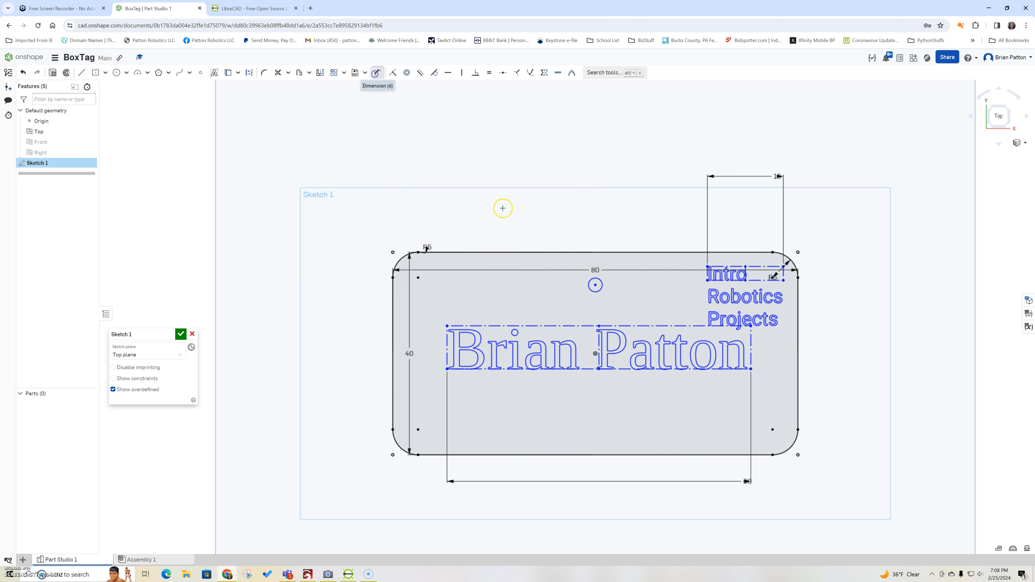
pyautogui.click(600, 284)
pyautogui.click(601, 284)
pyautogui.click(592, 224)
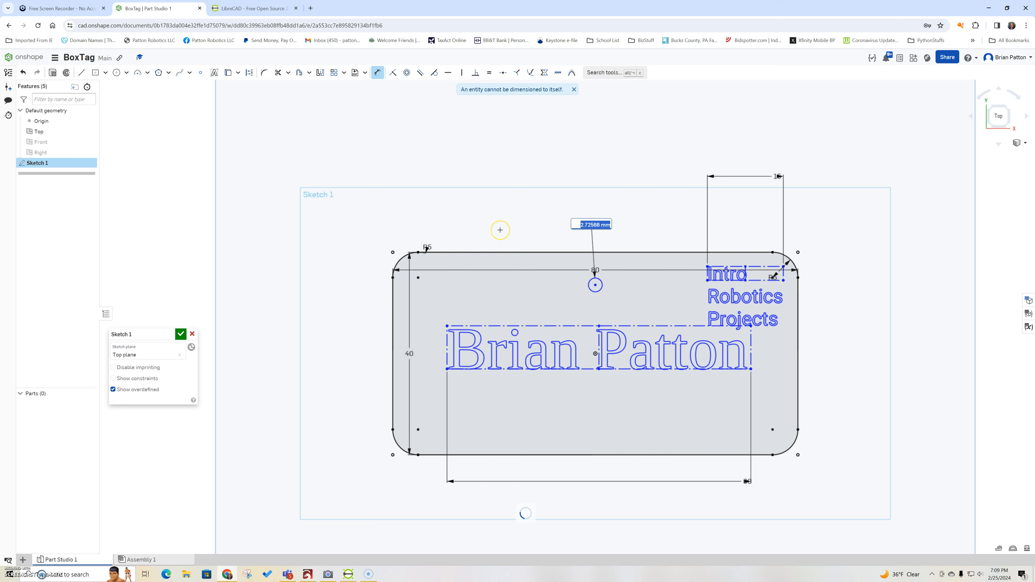
pyautogui.write('2.5')
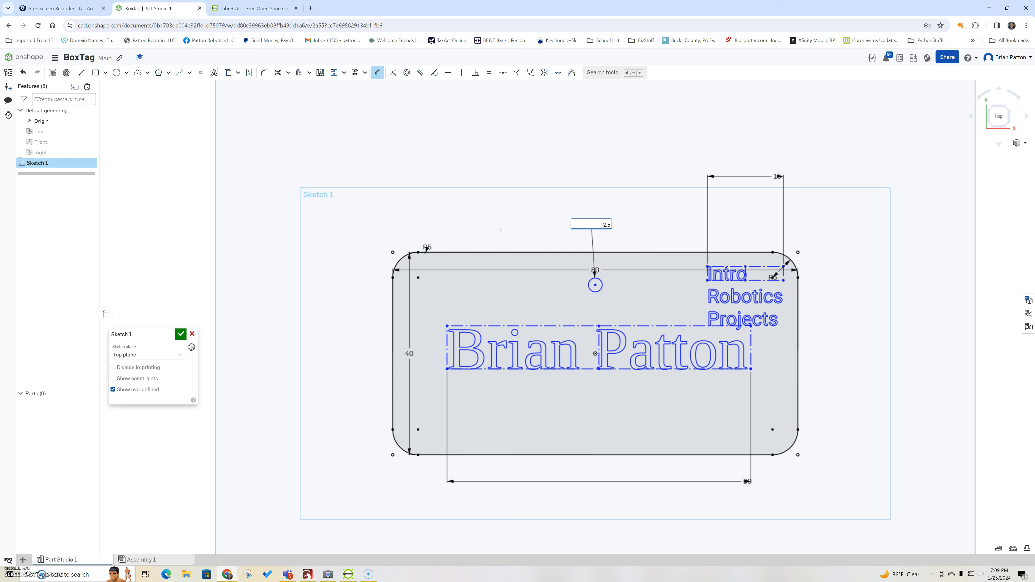
pyautogui.press('Escape')
pyautogui.click(603, 294)
pyautogui.click(272, 197)
pyautogui.click(215, 72)
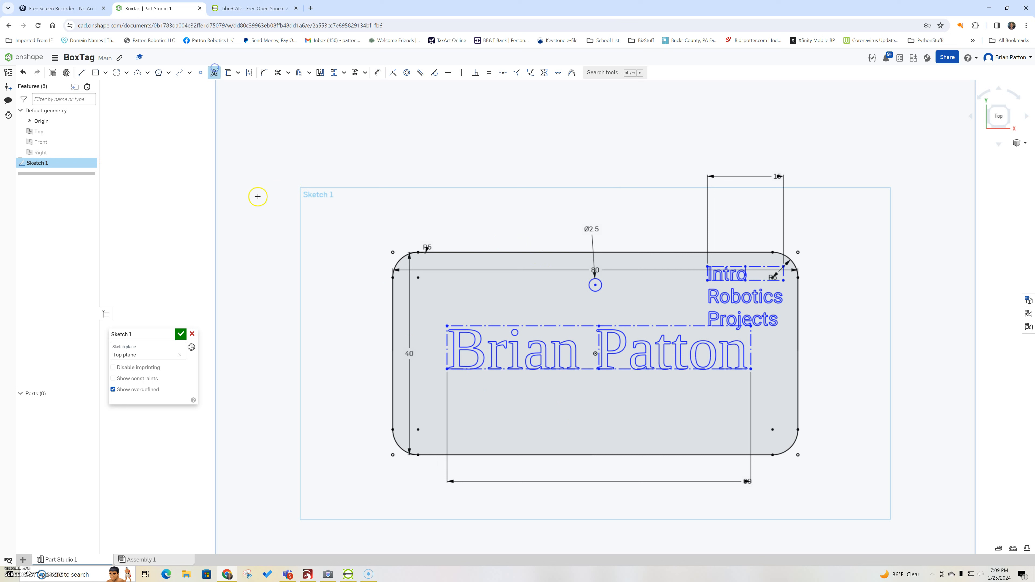
# Step: Add a '2024' text box below the name text
pyautogui.click(489, 393)
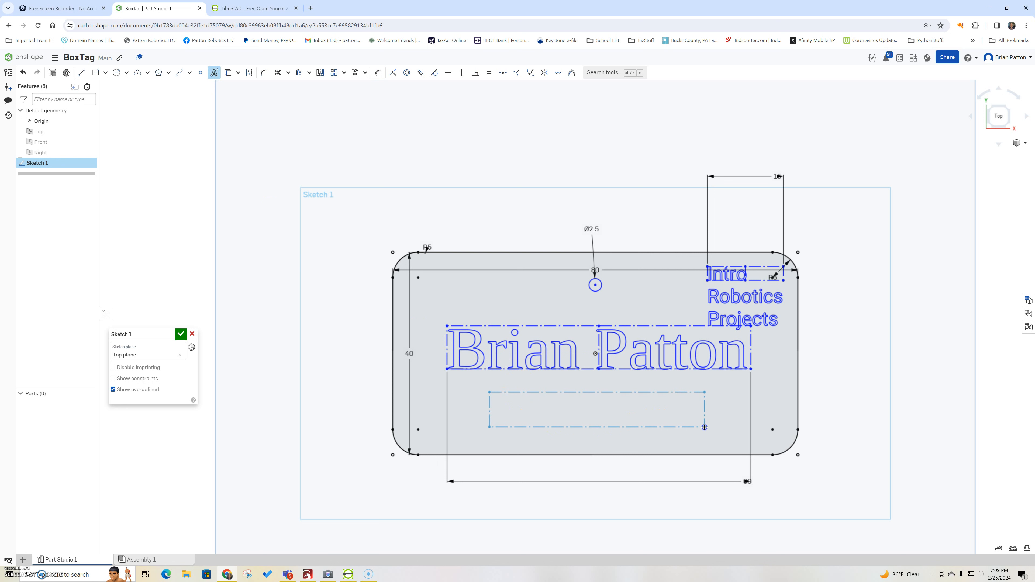
pyautogui.click(704, 427)
pyautogui.write('2024')
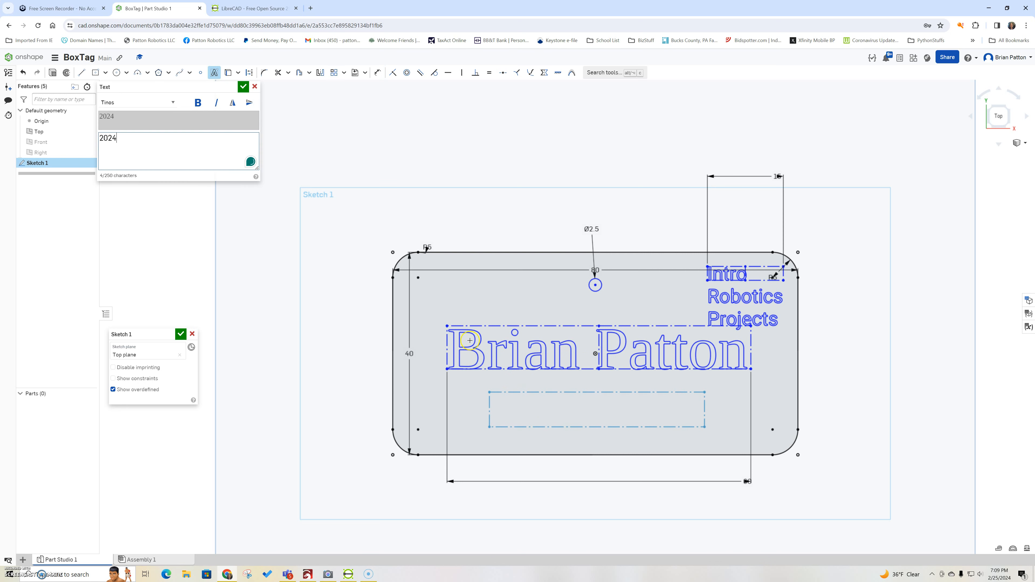
pyautogui.click(243, 88)
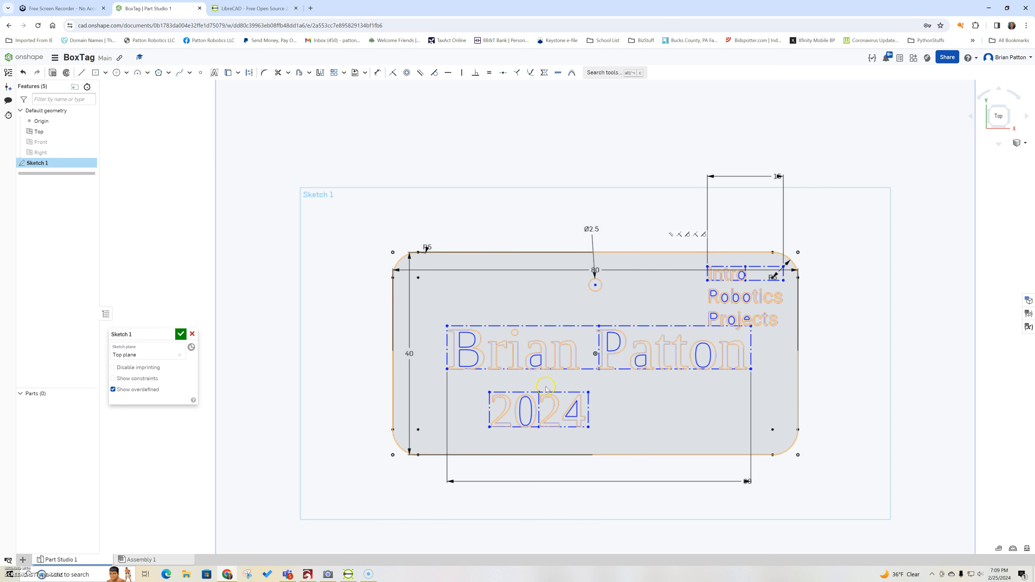
# Step: Drag the 2024 text to centre it under the name, then select it
pyautogui.moveTo(536, 387); pyautogui.dragTo(608, 382)
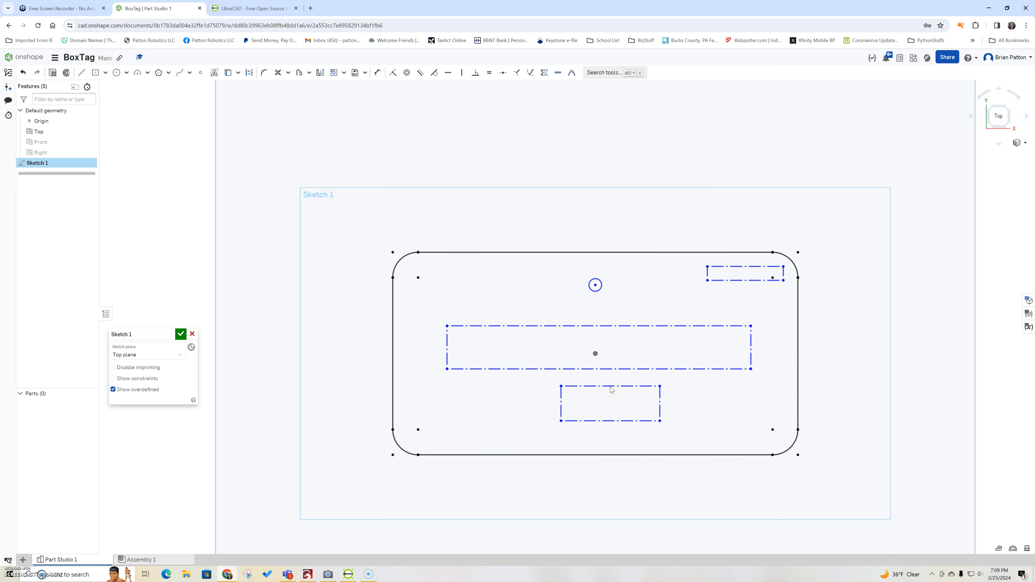
pyautogui.click(599, 416)
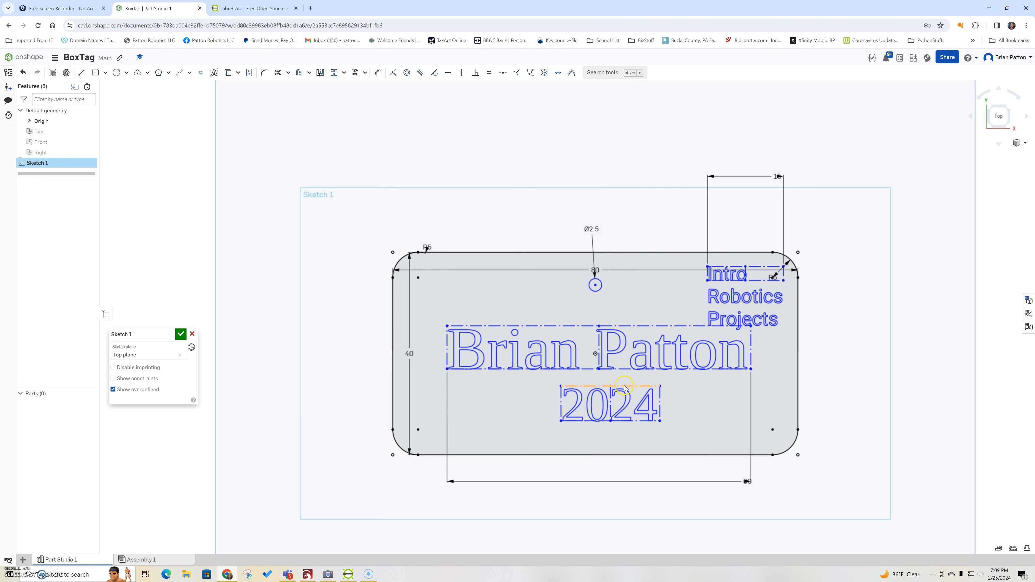
pyautogui.moveTo(624, 386)
pyautogui.mouseDown()
pyautogui.moveTo(606, 386)
pyautogui.moveTo(609, 395)
pyautogui.mouseUp()
pyautogui.click(626, 516)
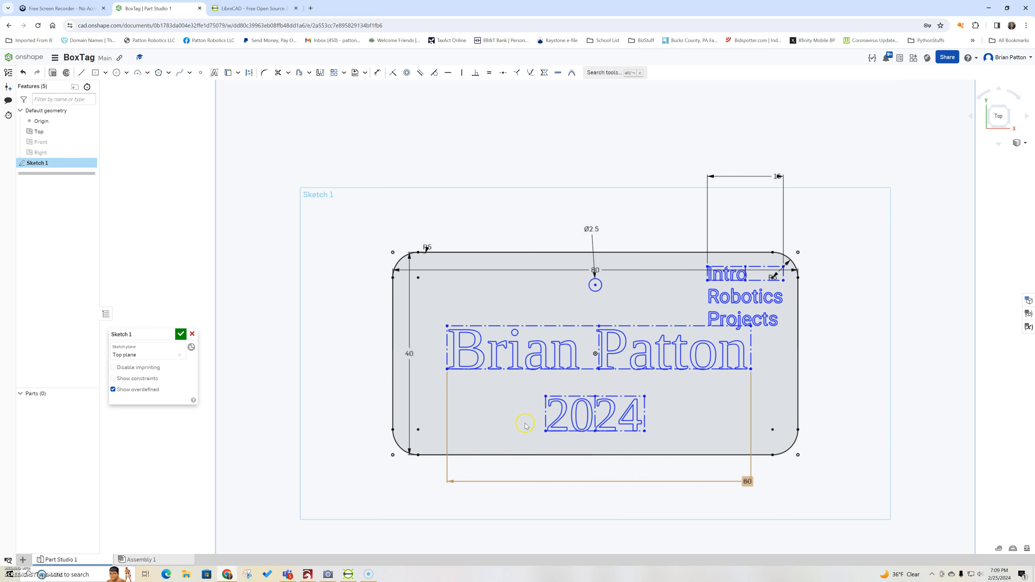
pyautogui.moveTo(524, 382)
pyautogui.mouseDown()
pyautogui.moveTo(528, 400)
pyautogui.moveTo(673, 448)
pyautogui.mouseUp()
pyautogui.press('d')
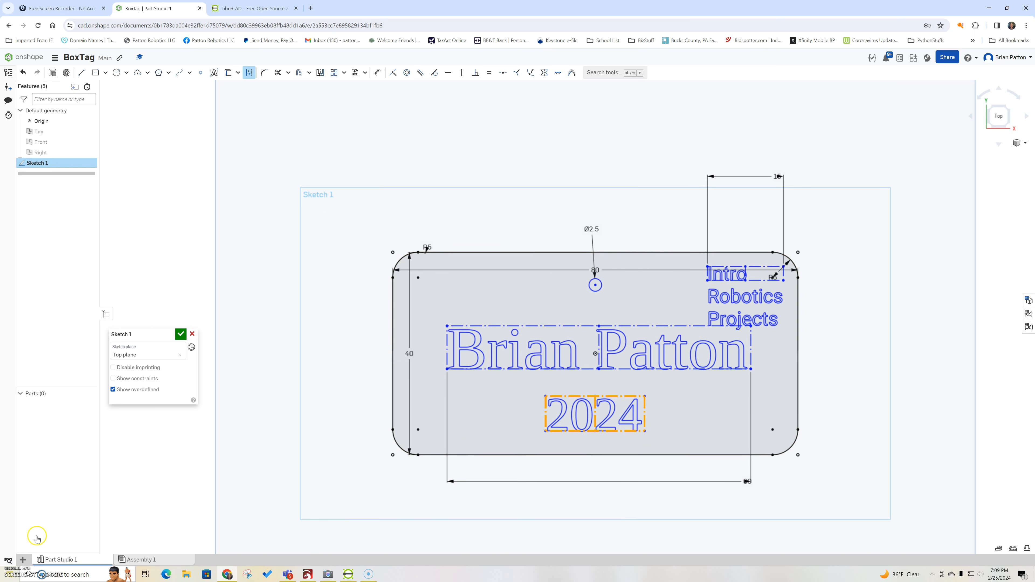
# Step: Rotate the 2024 text by 15 degrees using the sketch Transform tool
pyautogui.click(334, 577)
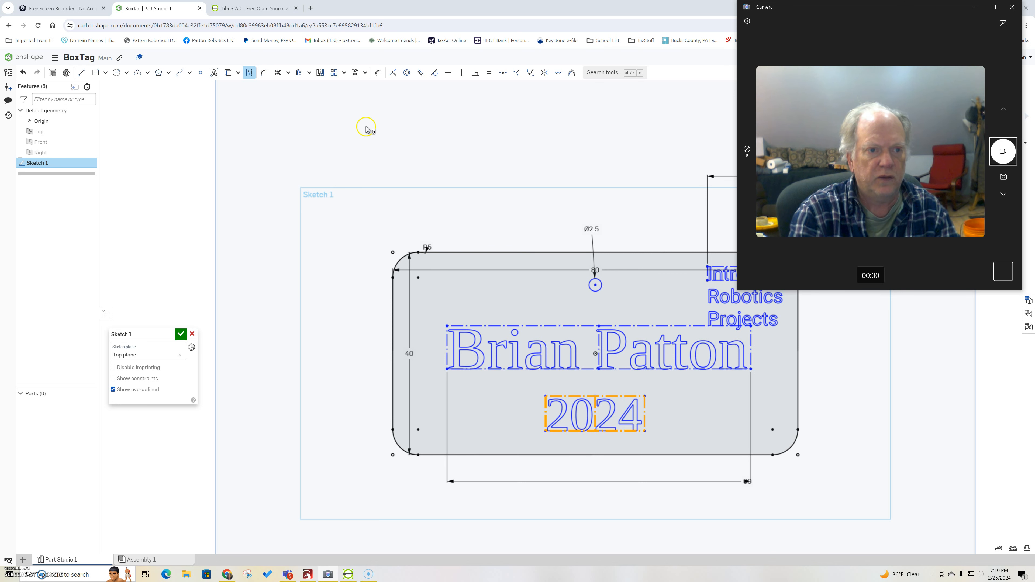
pyautogui.click(344, 72)
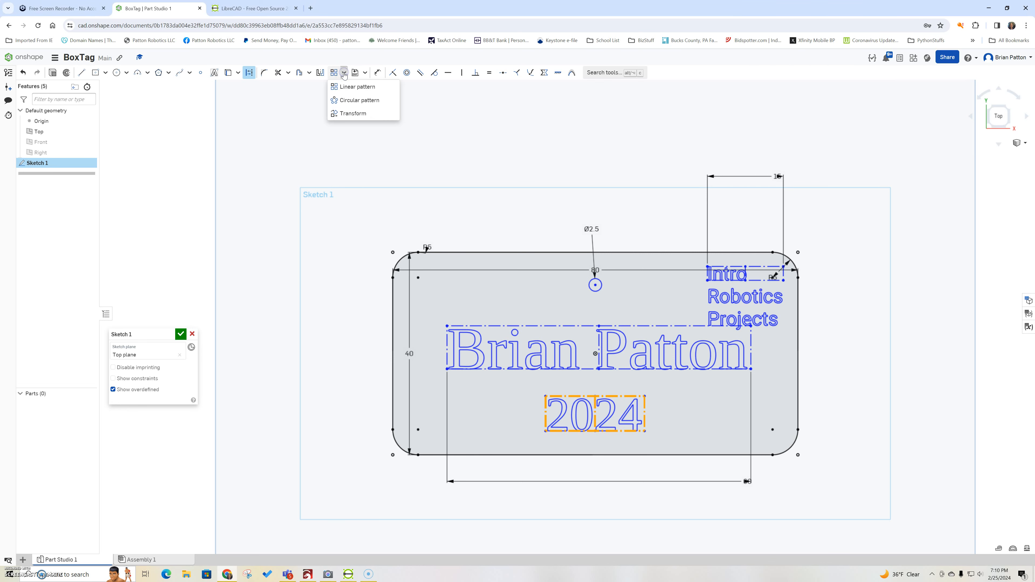
pyautogui.click(346, 115)
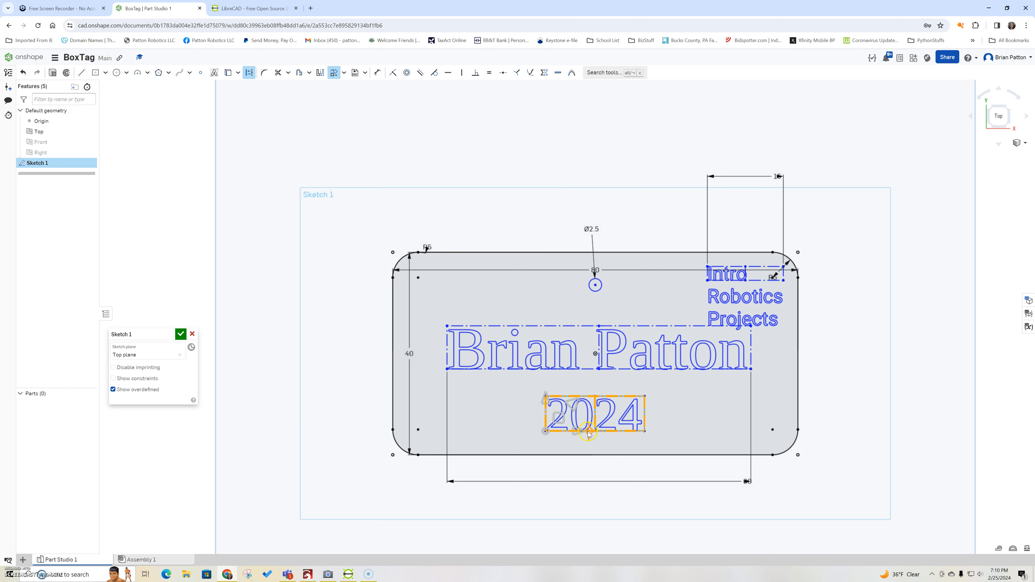
pyautogui.moveTo(588, 431); pyautogui.dragTo(588, 421)
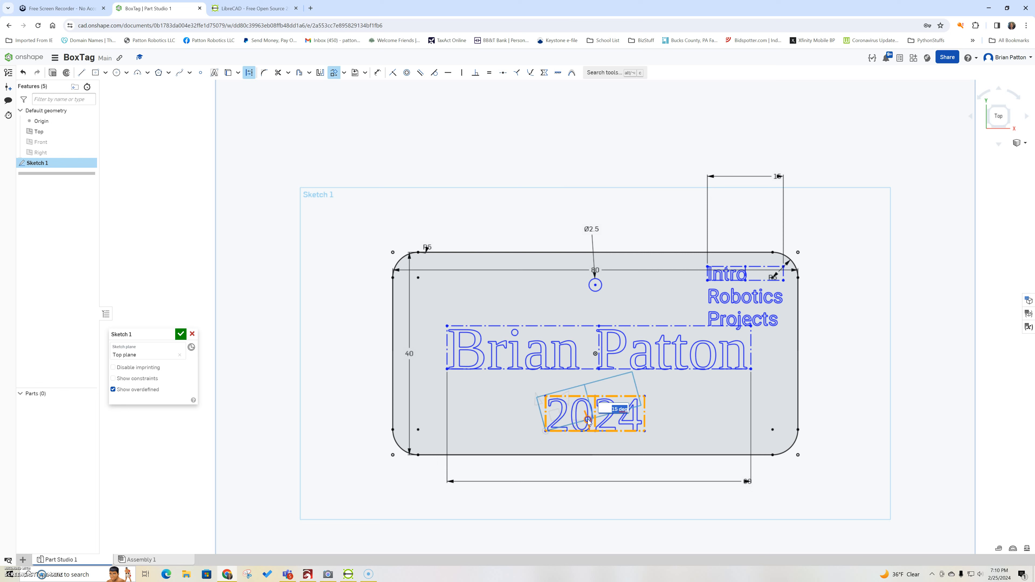
pyautogui.click(632, 455)
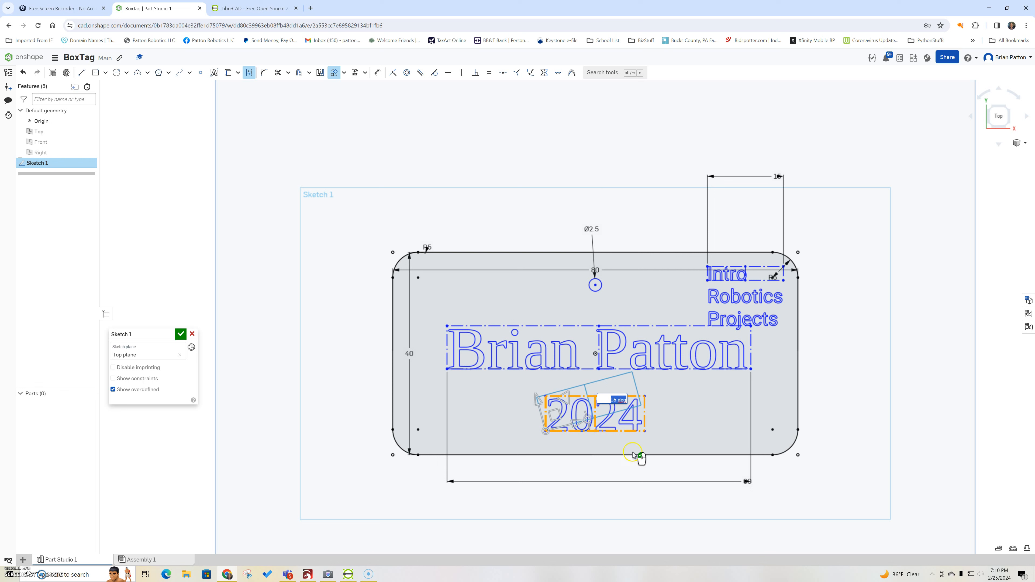
pyautogui.click(691, 417)
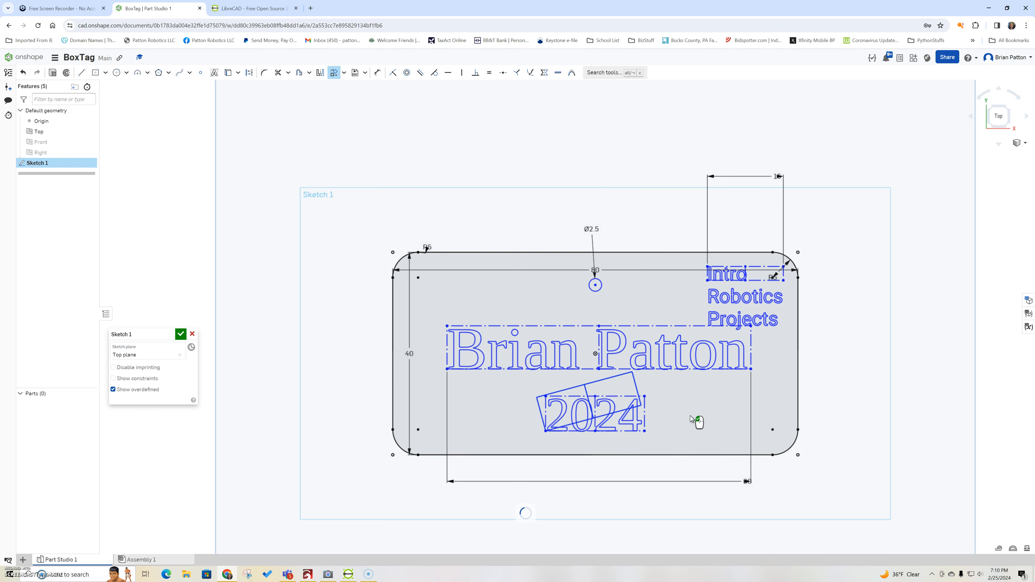